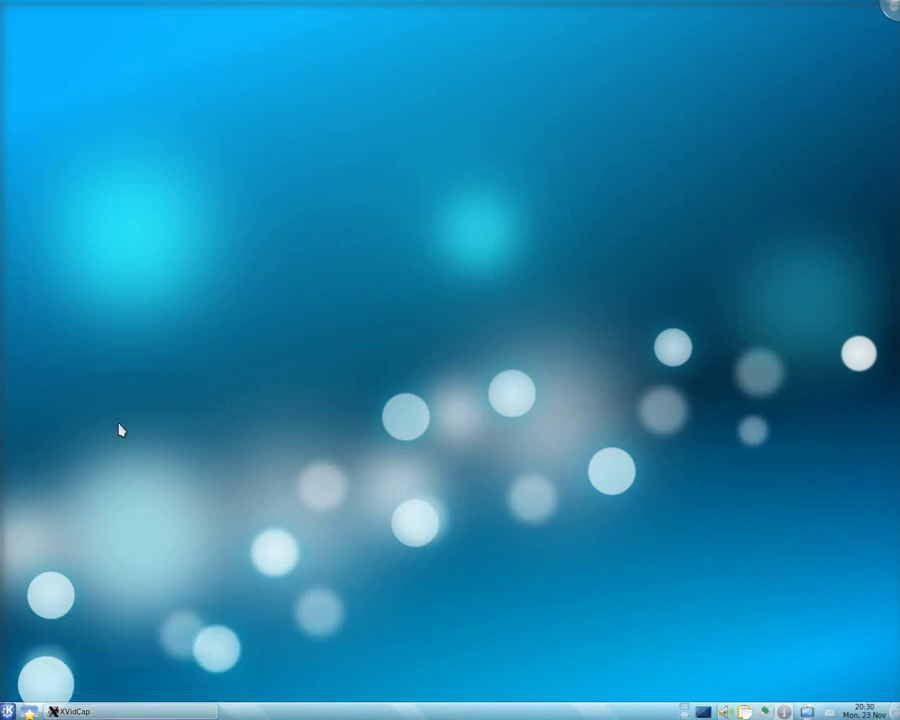
# Open the launcher's Applications and scroll through the Multimedia programs
pyautogui.click(6, 710)
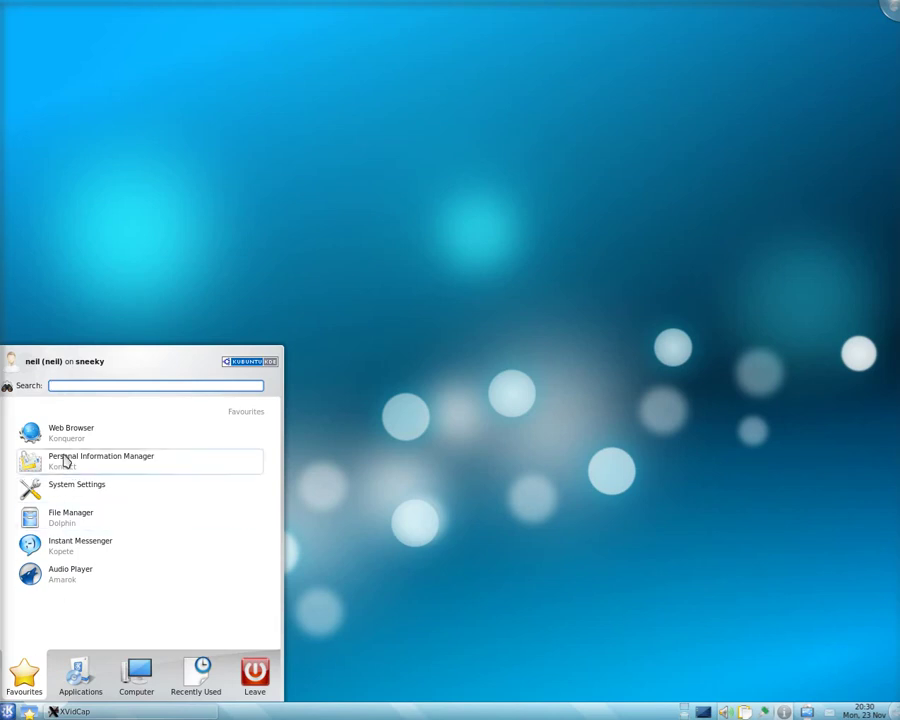
pyautogui.moveTo(80, 668)
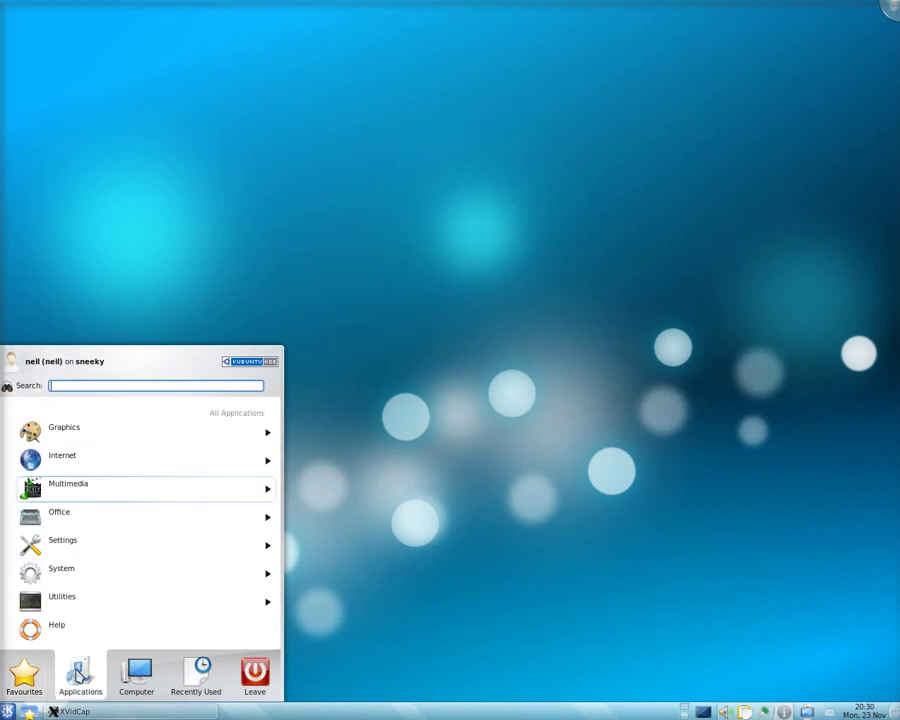
pyautogui.click(84, 488)
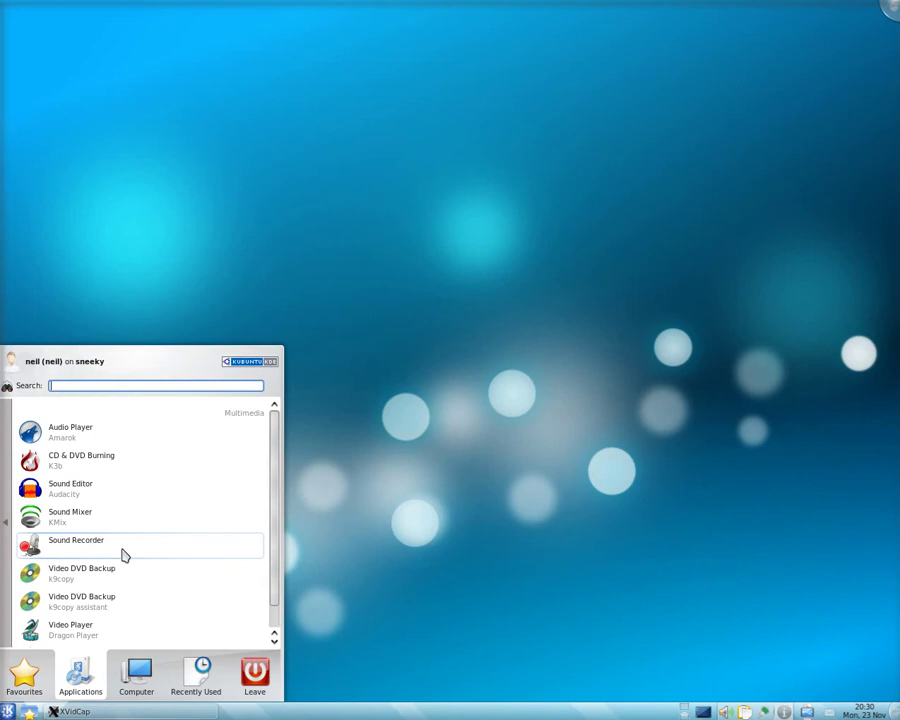
pyautogui.scroll(-1, 124, 555)
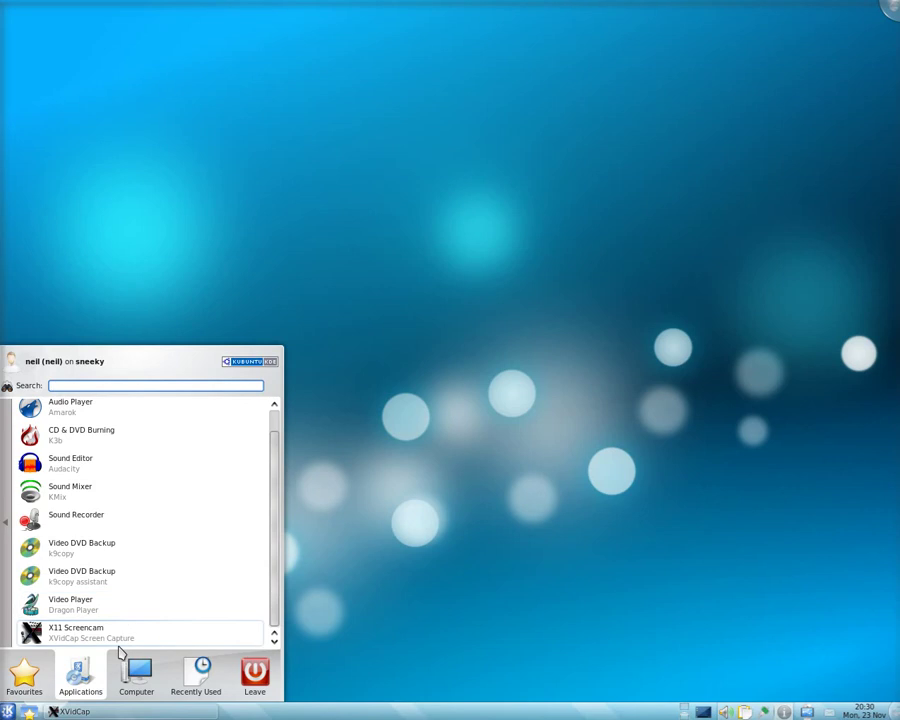
# Browse the Office, Settings and System application categories in turn
pyautogui.click(8, 527)
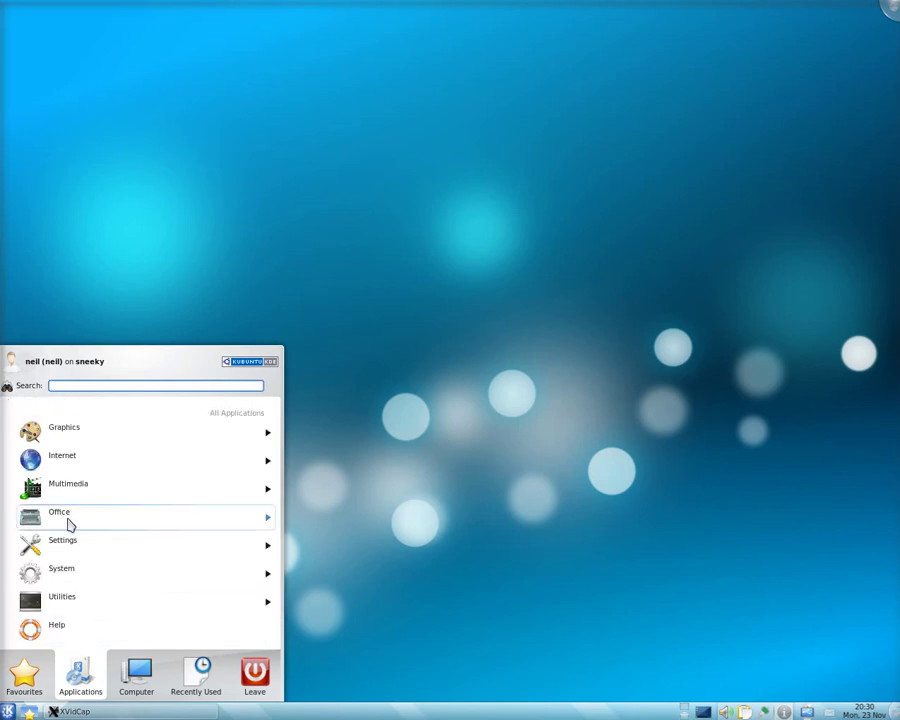
pyautogui.click(68, 520)
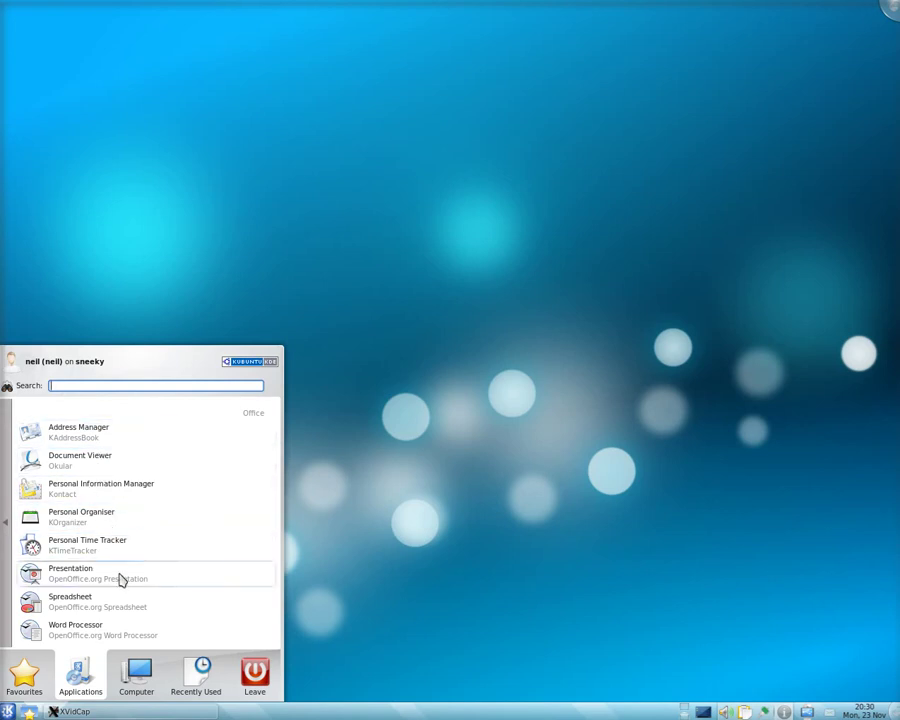
pyautogui.click(7, 524)
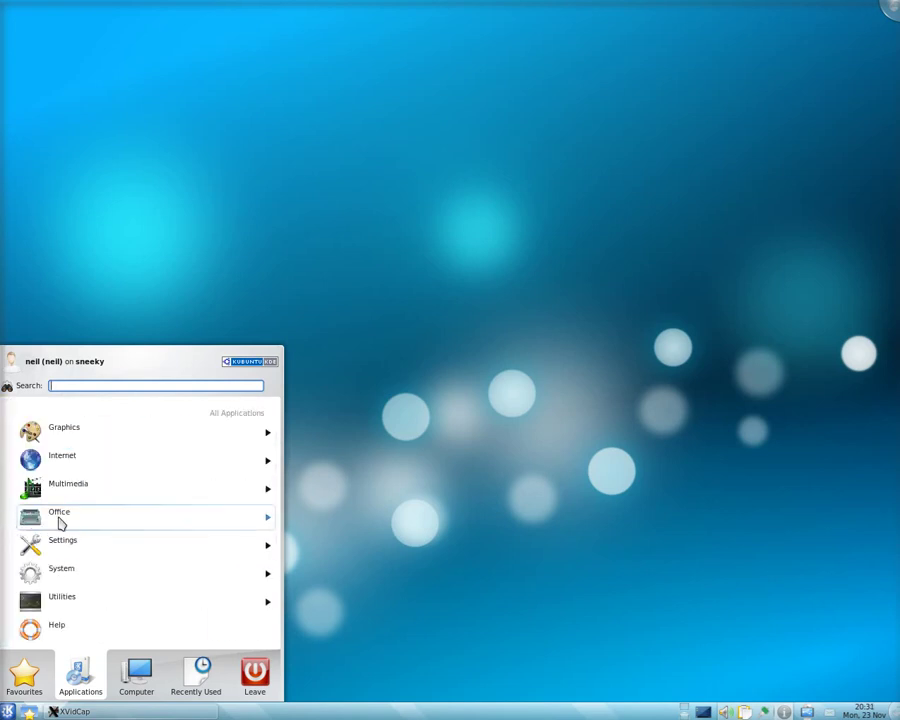
pyautogui.click(73, 547)
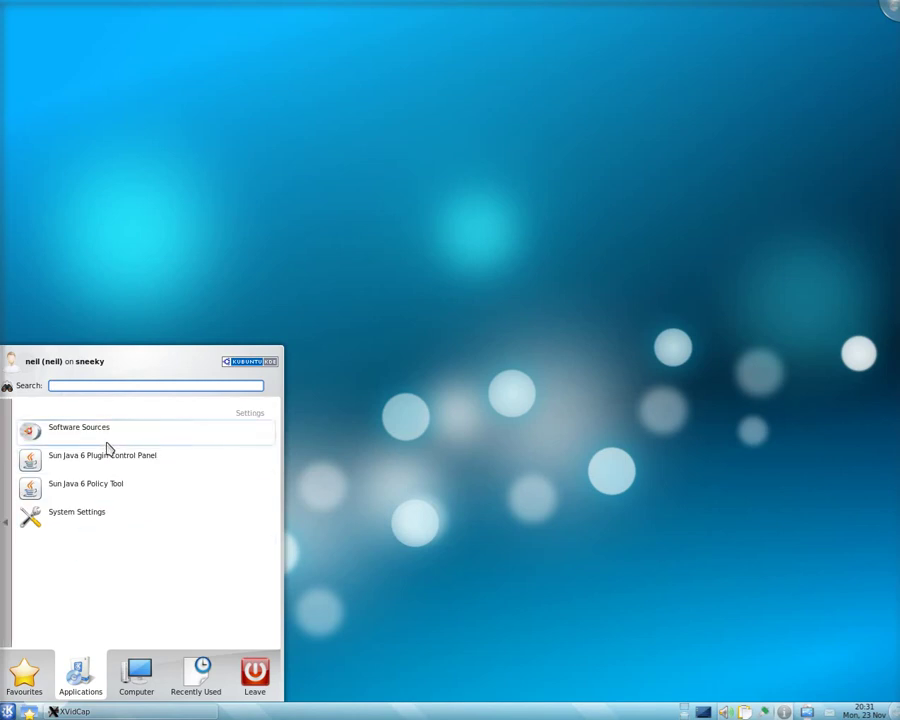
pyautogui.click(5, 526)
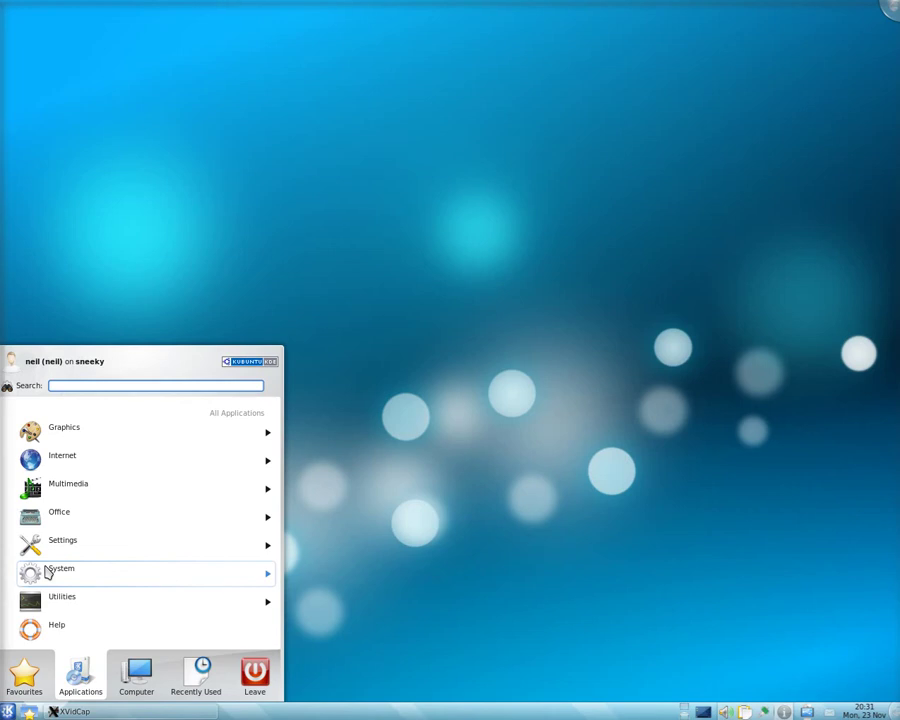
pyautogui.click(47, 571)
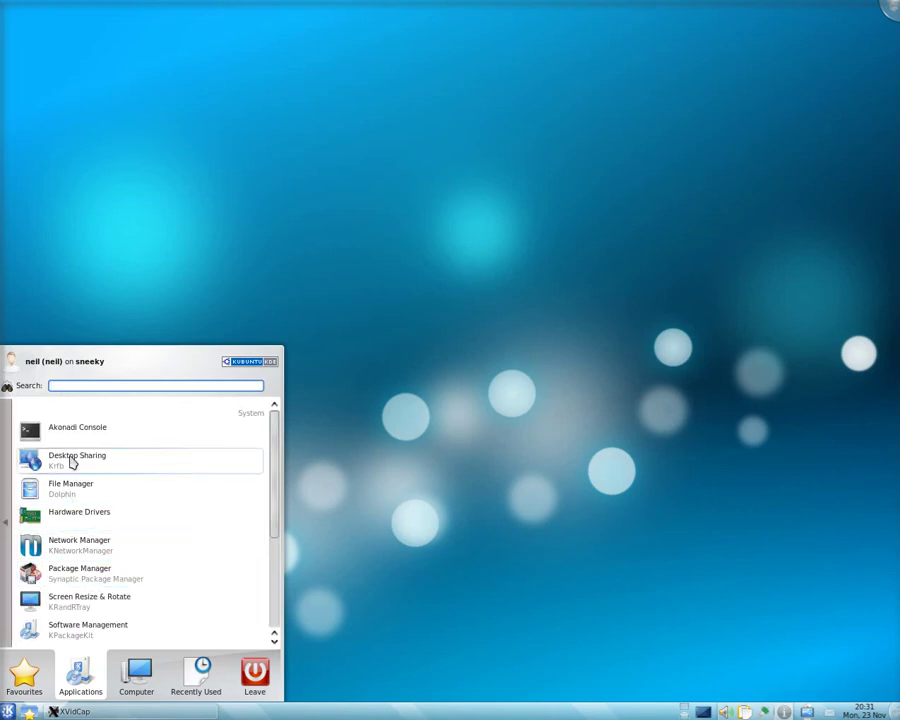
pyautogui.click(73, 517)
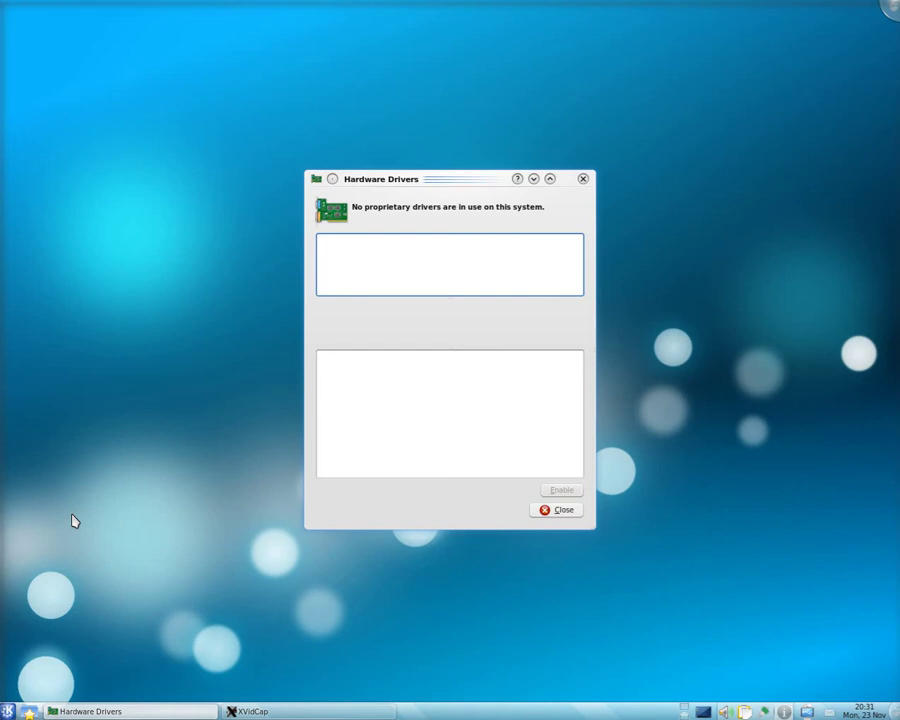
pyautogui.click(563, 511)
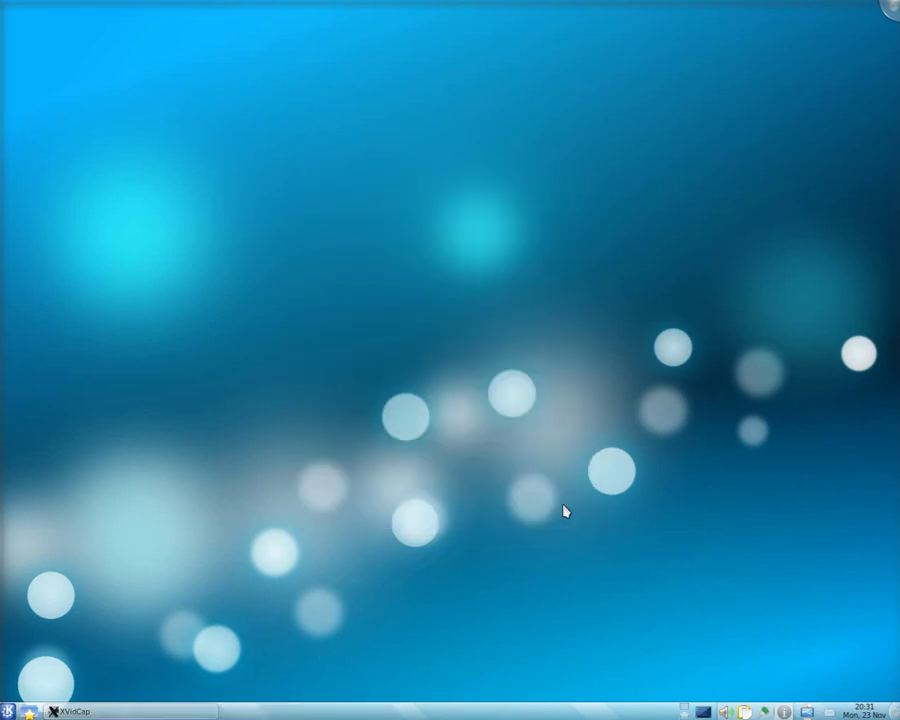
# Look through the Utilities applications in the launcher
pyautogui.click(9, 712)
pyautogui.moveTo(80, 684)
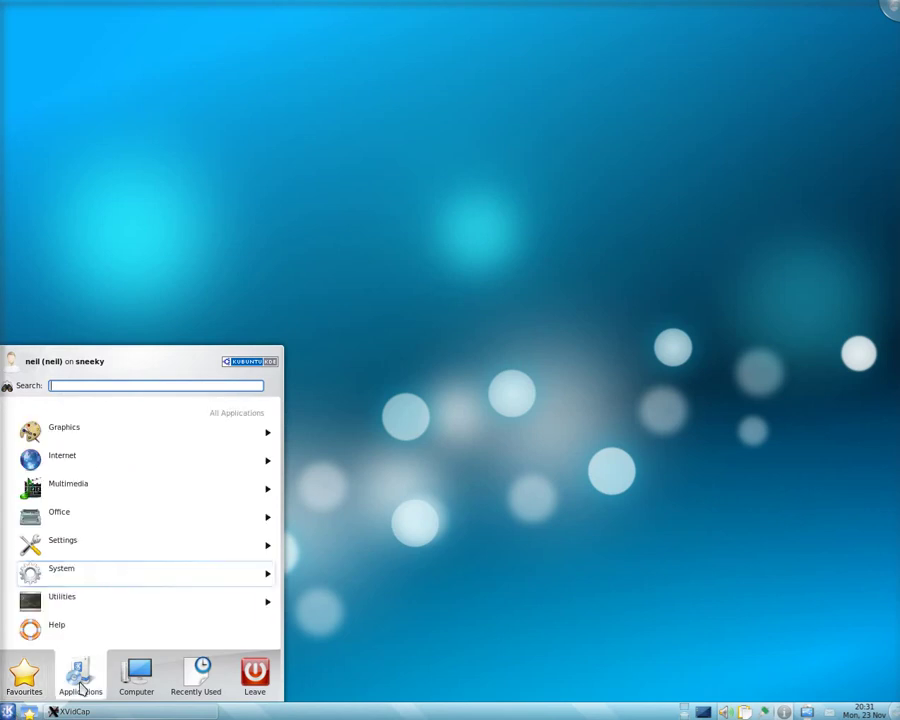
pyautogui.click(97, 602)
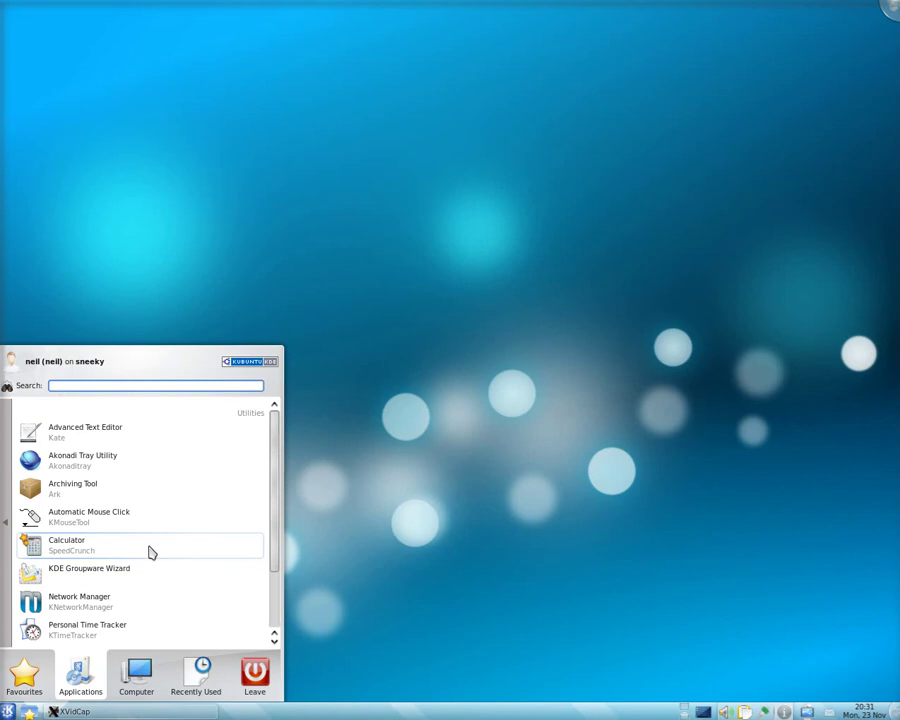
pyautogui.scroll(-1, 150, 550)
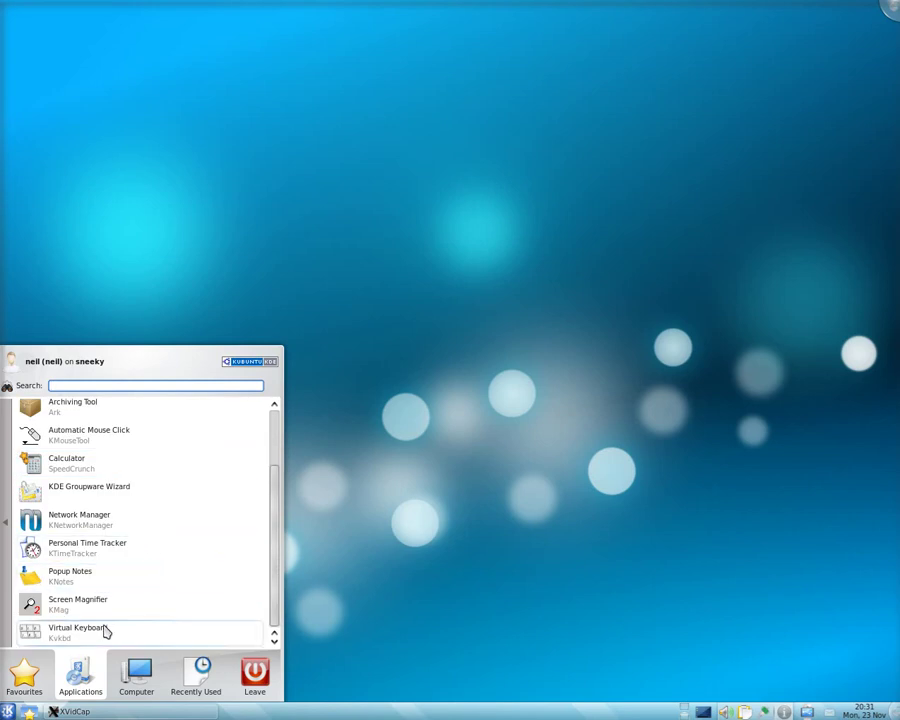
# Start the Firefox web browser from the Internet applications
pyautogui.click(5, 525)
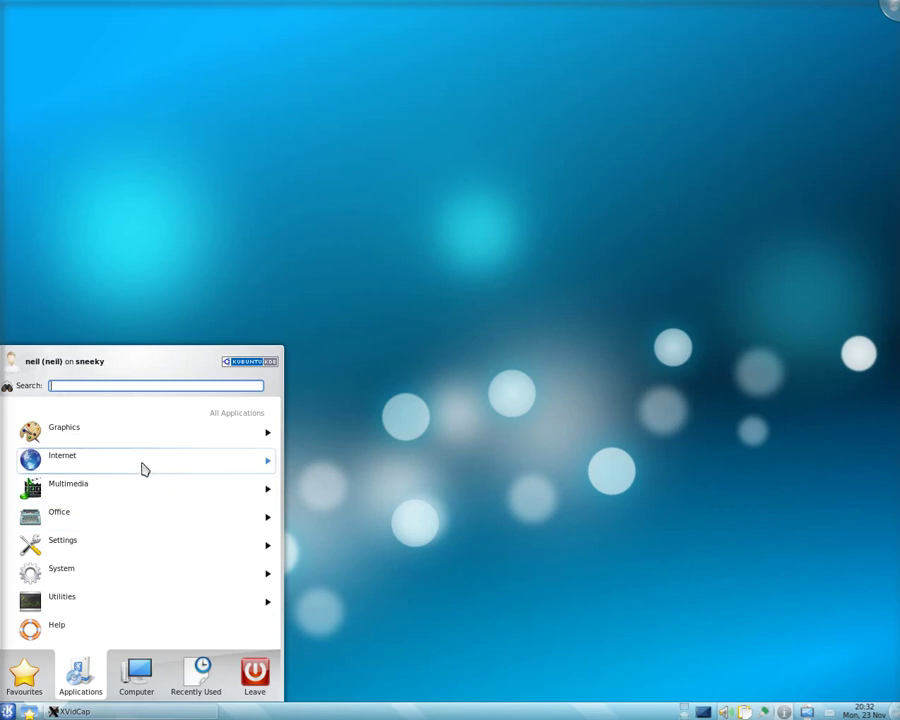
pyautogui.click(143, 469)
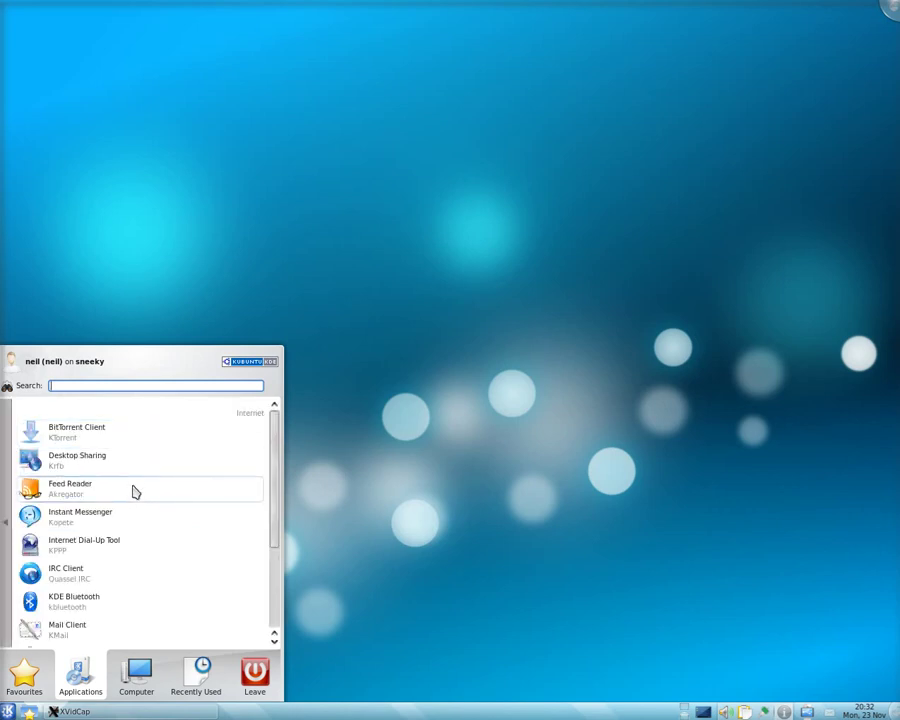
pyautogui.scroll(-2, 120, 565)
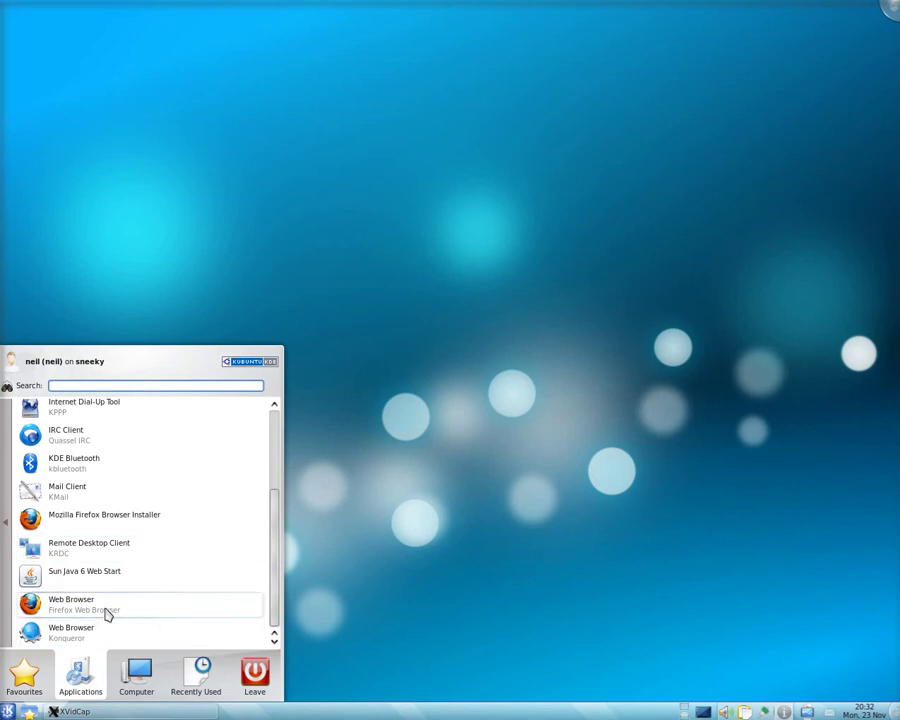
pyautogui.click(108, 608)
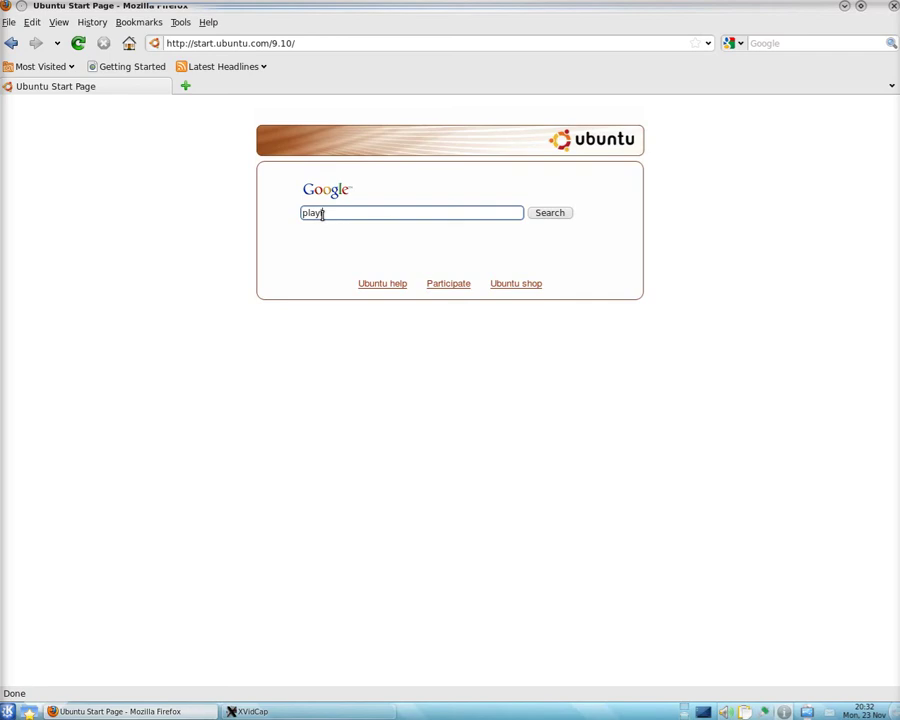
# Search Google for 'playing dvds in ubuntu'
pyautogui.write('g dvds in ubuntu')
pyautogui.press('Return')
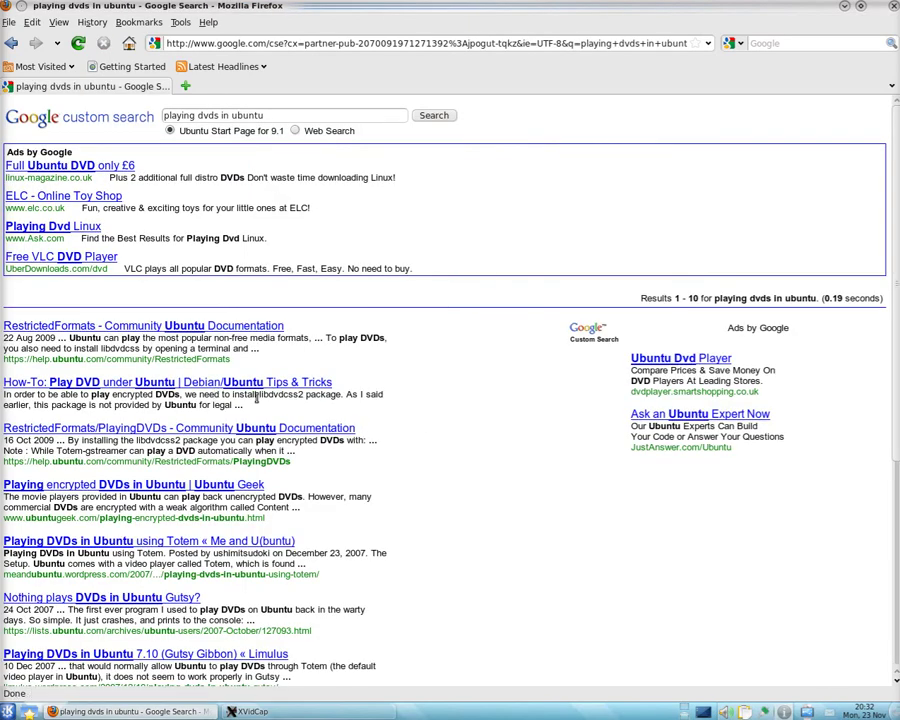
pyautogui.scroll(-1, 442, 408)
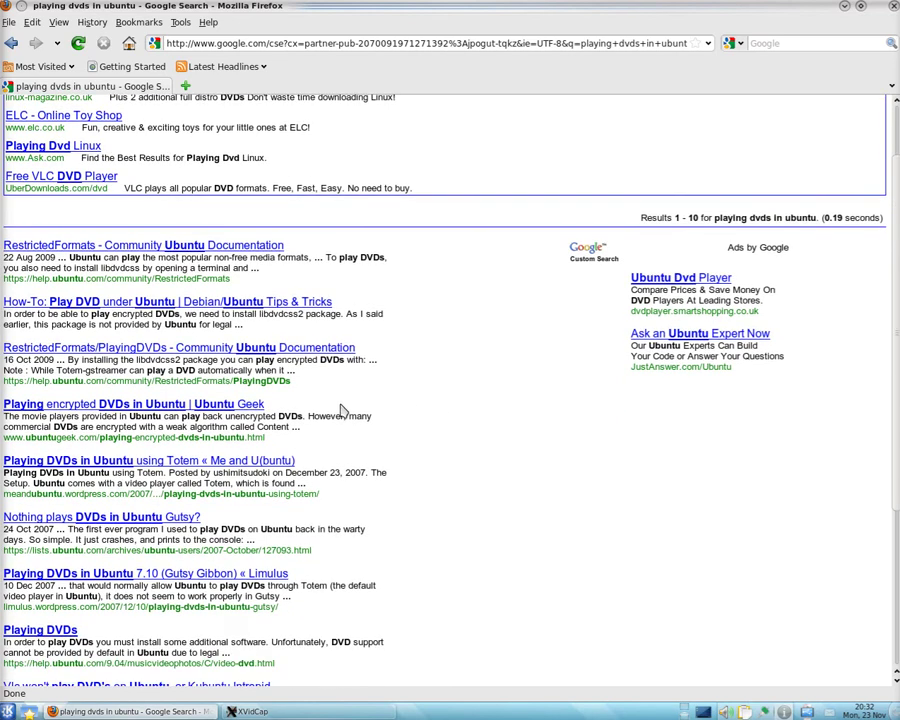
# Open the RestrictedFormats documentation result and scroll down to its DVD instructions
pyautogui.click(161, 246)
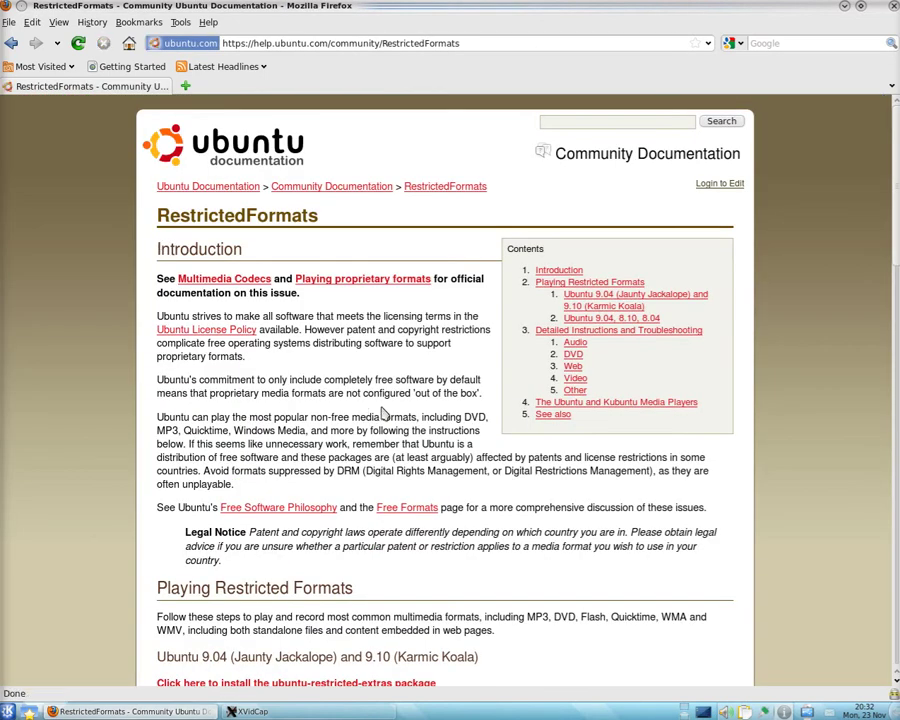
pyautogui.scroll(-2, 470, 425)
pyautogui.scroll(-3, 498, 432)
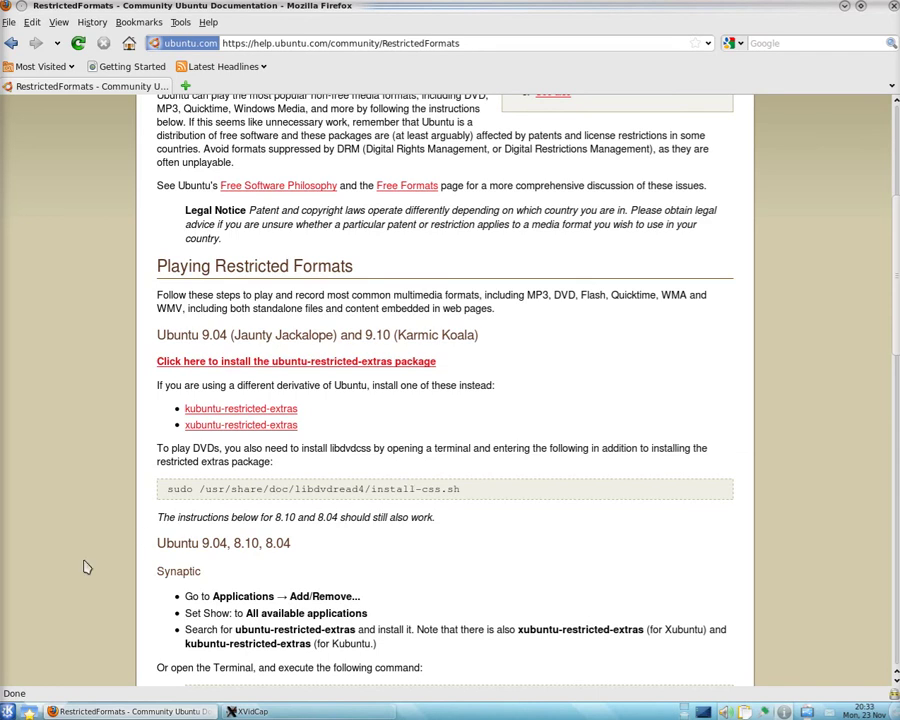
pyautogui.click(7, 711)
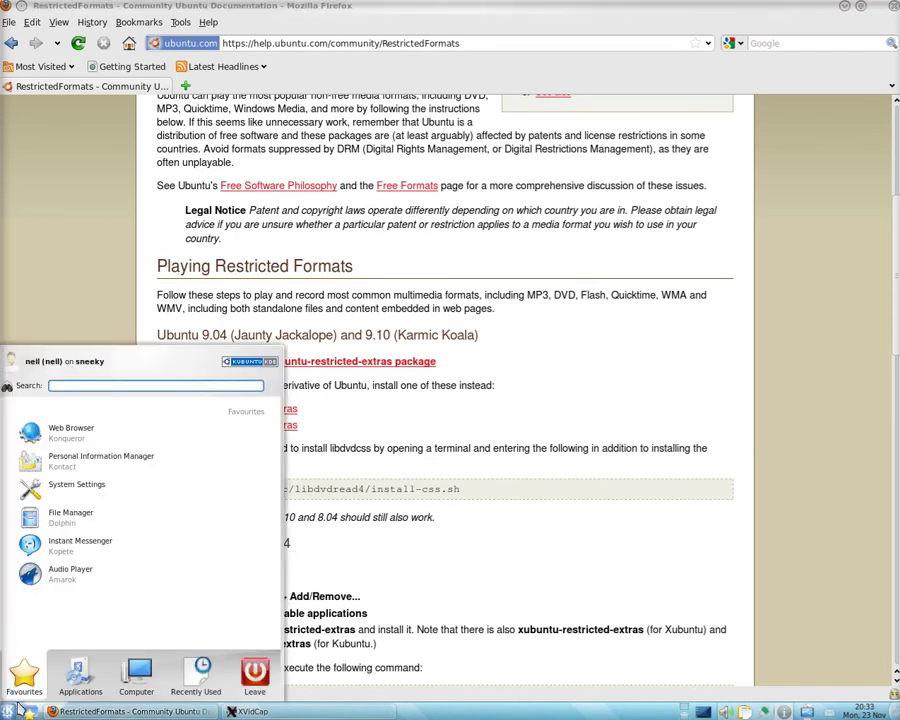
# Launch the Terminal from the System applications, keeping the RestrictedFormats page in view
pyautogui.click(76, 678)
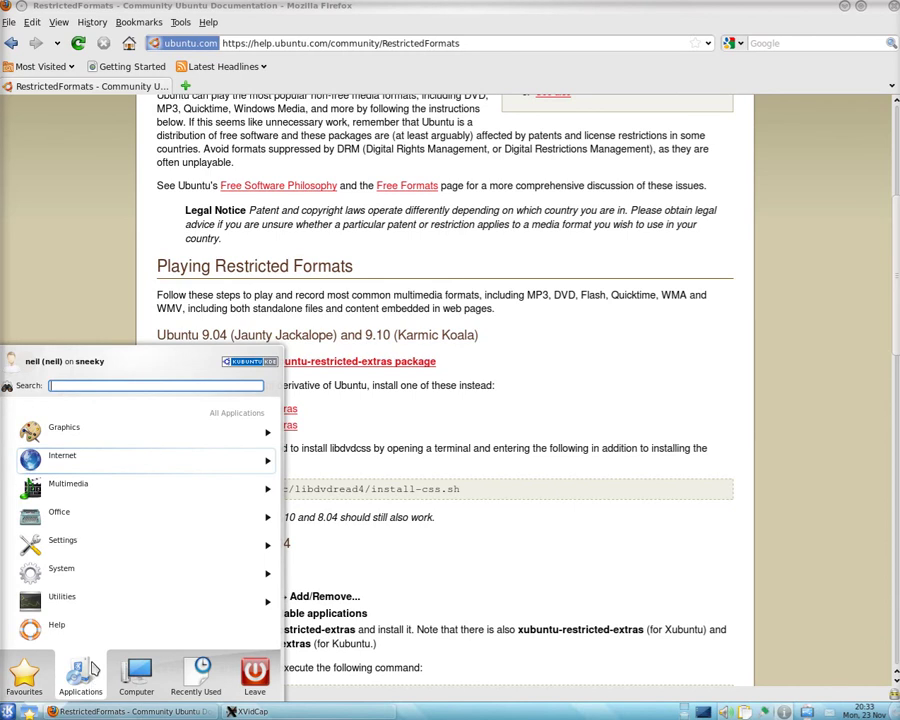
pyautogui.click(92, 570)
pyautogui.scroll(-1, 130, 515)
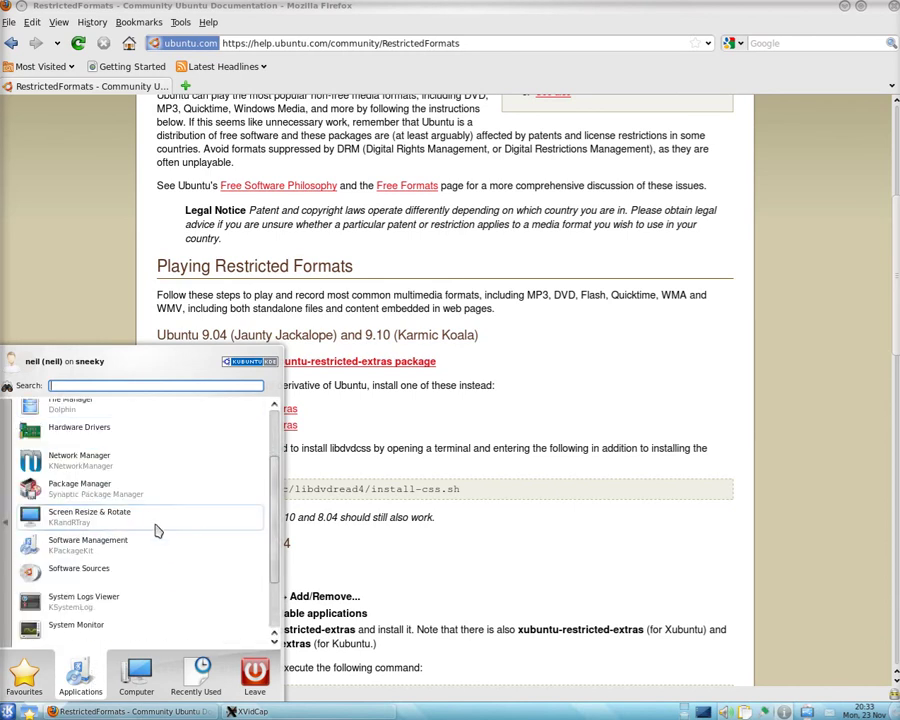
pyautogui.scroll(-1, 112, 612)
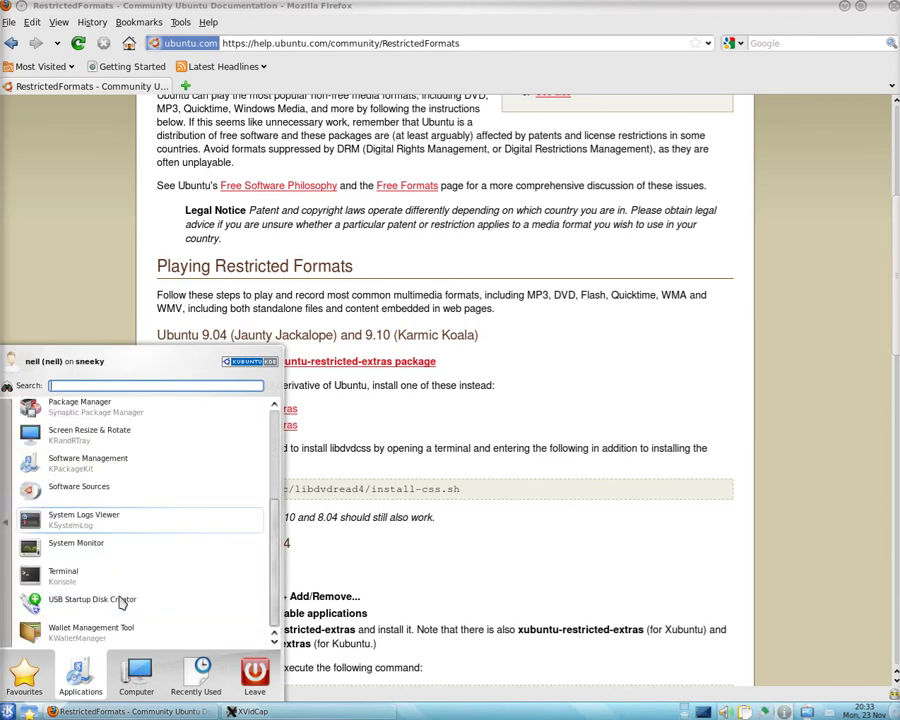
pyautogui.click(86, 587)
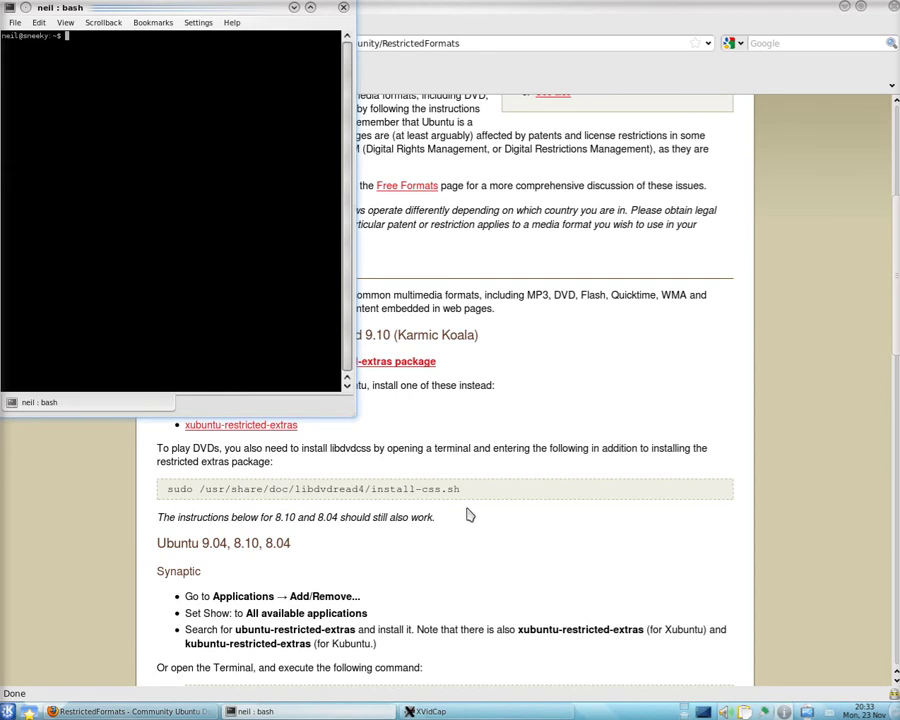
pyautogui.click(335, 516)
# Copy the 'sudo /usr/share/doc/libdvdread4/install-css.sh' command from the help page
pyautogui.moveTo(164, 489); pyautogui.dragTo(467, 497)
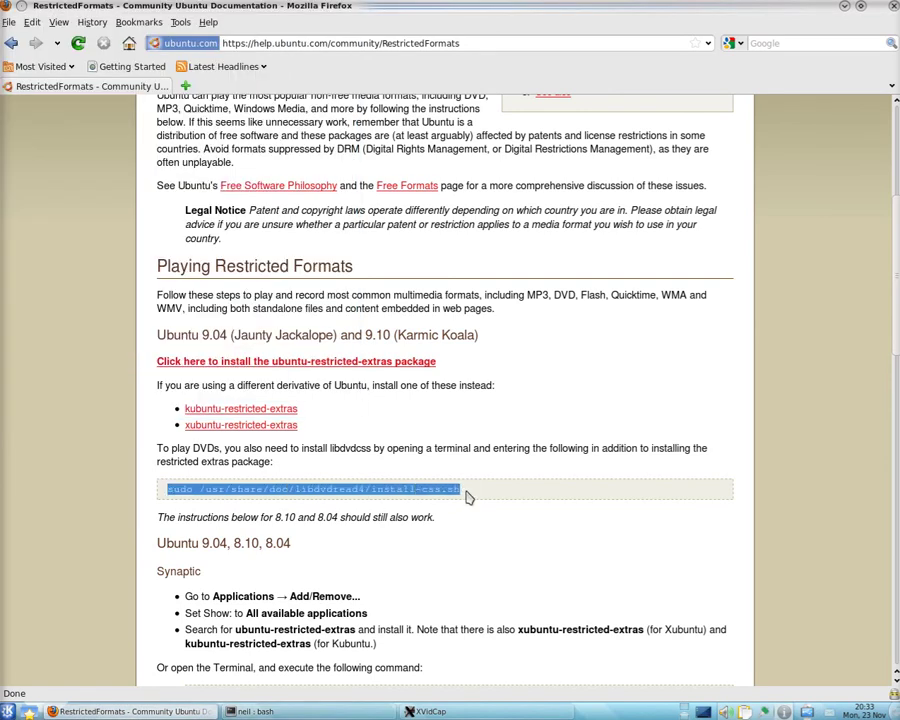
pyautogui.rightClick(339, 488)
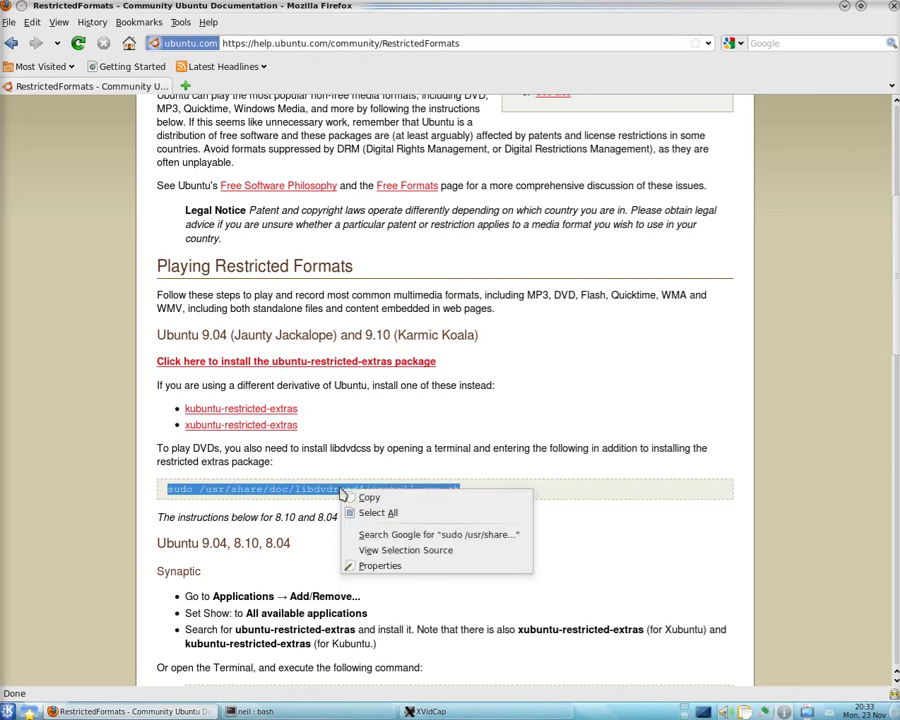
pyautogui.click(350, 495)
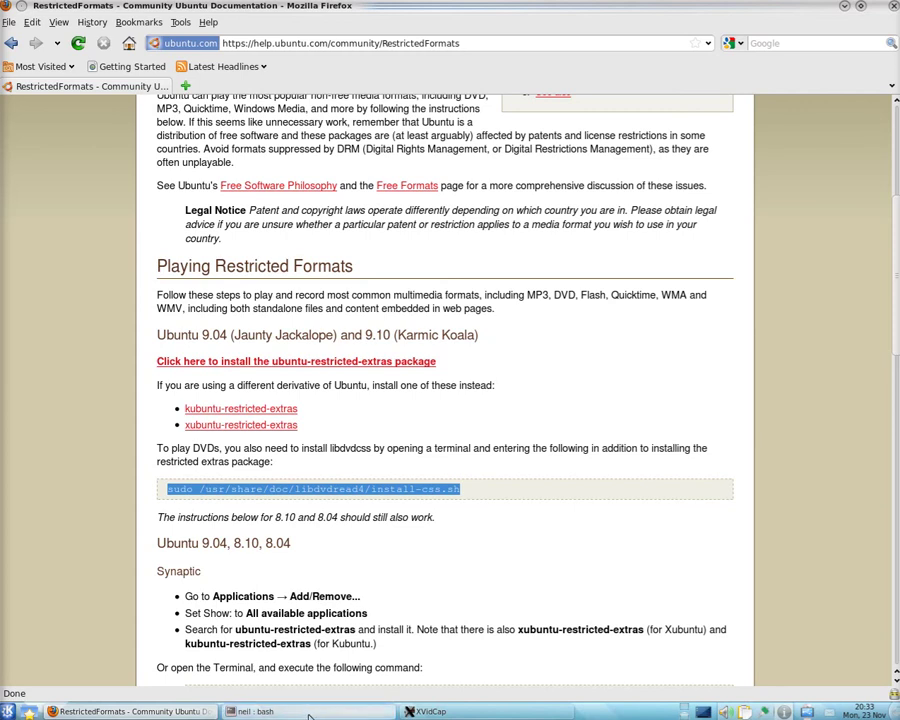
pyautogui.hotkey('alt', 'Tab')
# Paste and run the install-css.sh command in Konsole to install libdvdcss2, then close it
pyautogui.rightClick(101, 49)
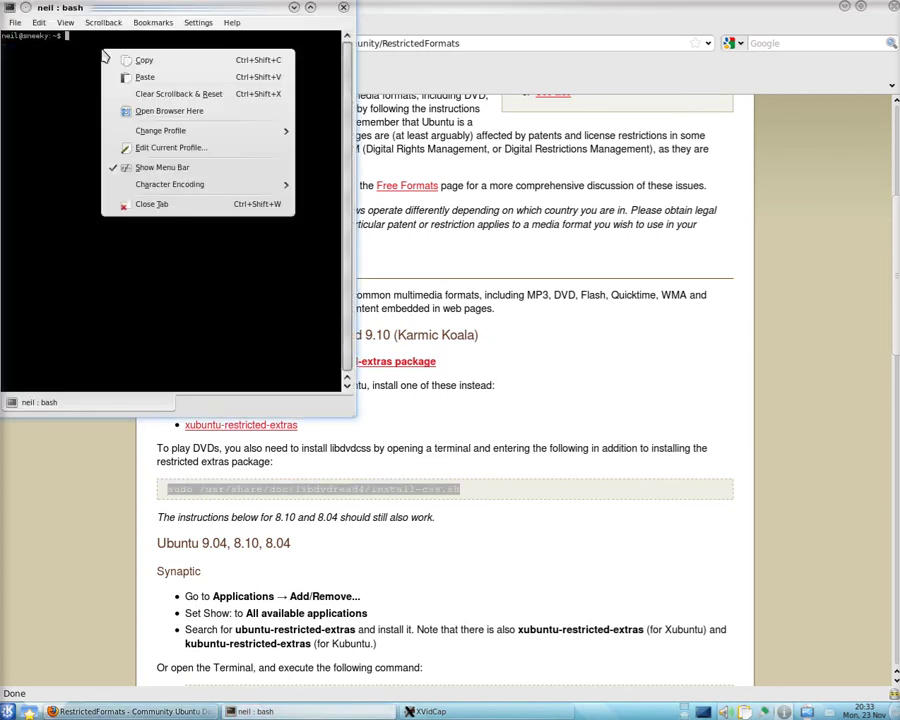
pyautogui.click(144, 77)
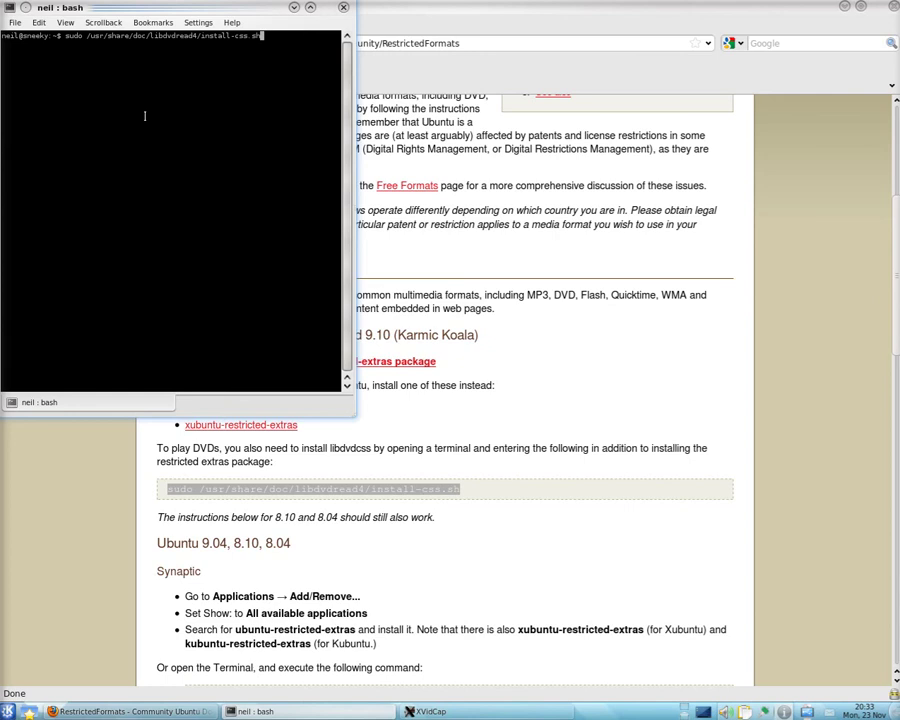
pyautogui.press('Return')
pyautogui.press('Return')
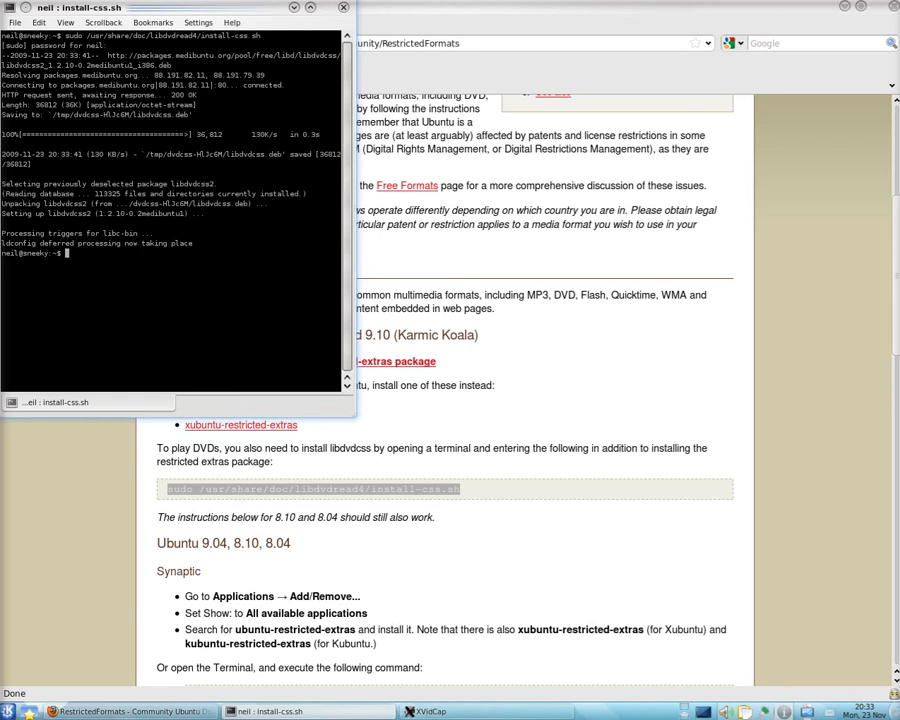
pyautogui.click(343, 7)
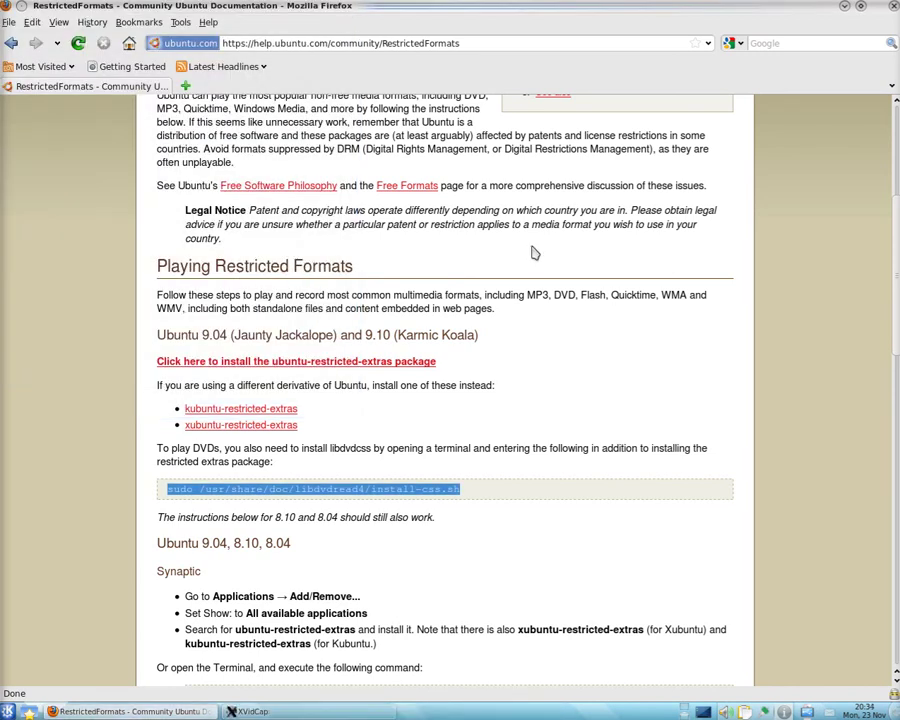
pyautogui.scroll(2, 728, 362)
pyautogui.scroll(5, 728, 362)
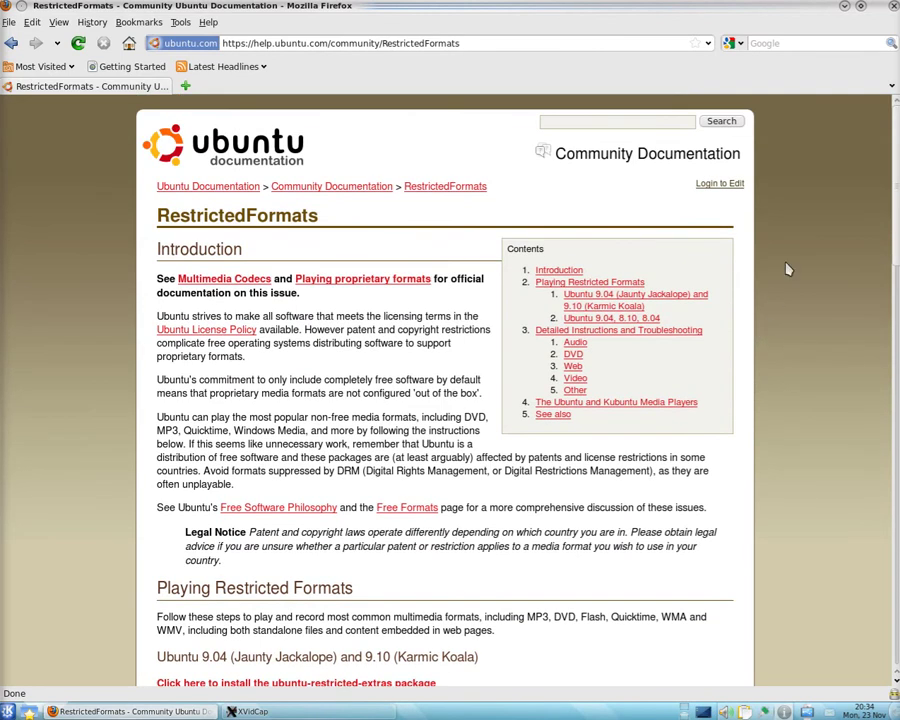
pyautogui.click(777, 42)
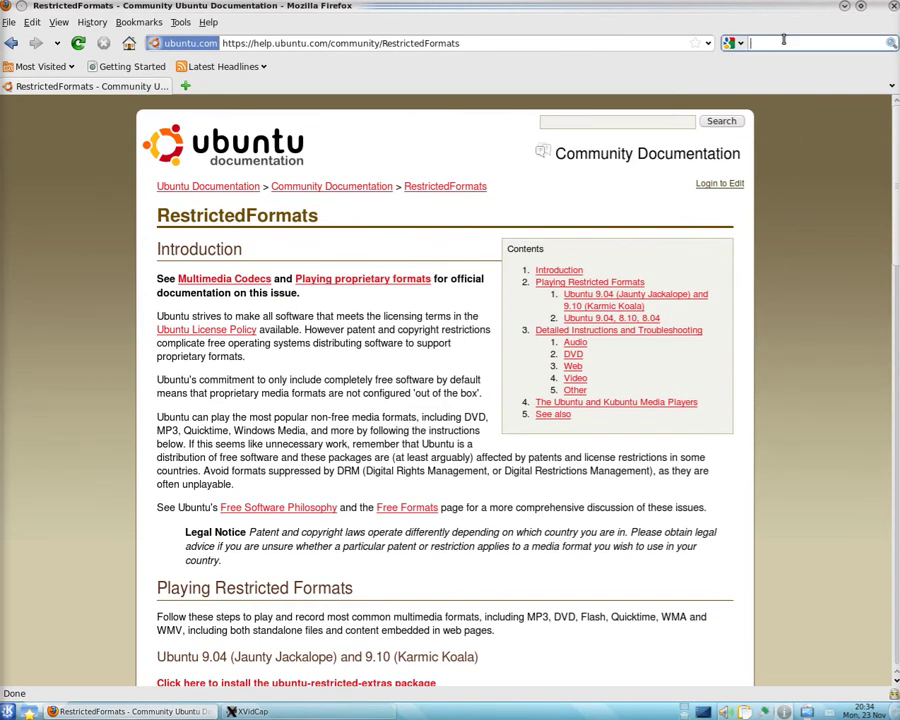
# Search for 'bbc' and open the BBC Homepage result
pyautogui.write('bbc')
pyautogui.press('Return')
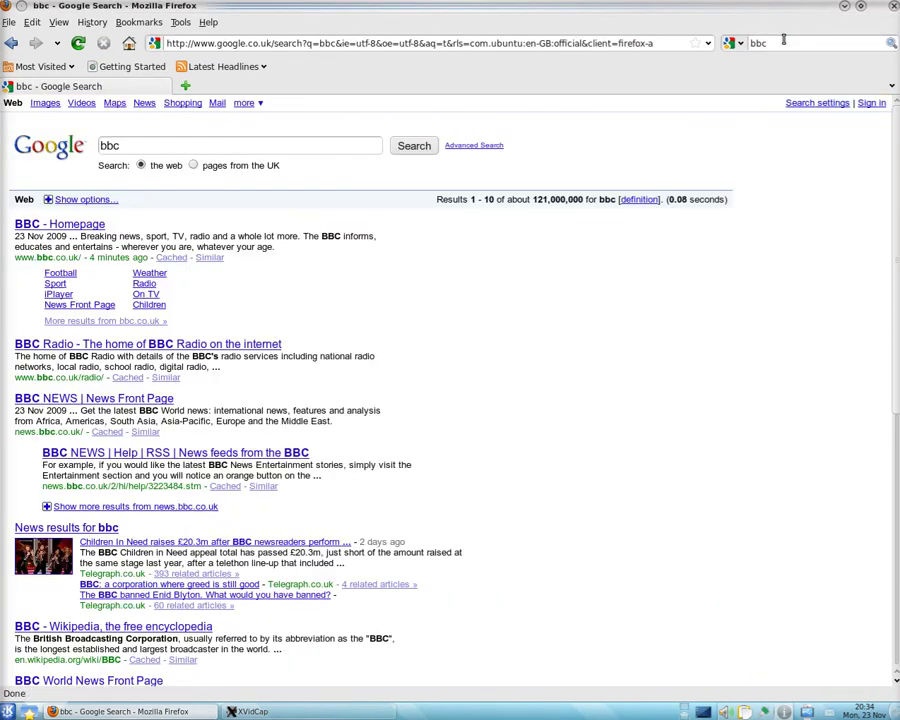
pyautogui.click(89, 226)
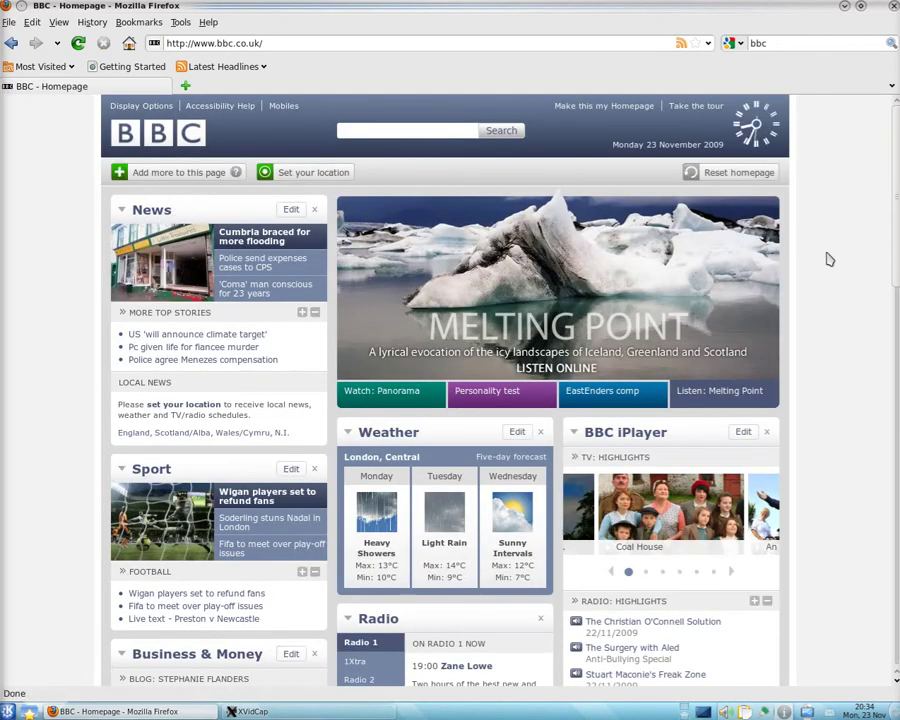
pyautogui.scroll(-5, 821, 357)
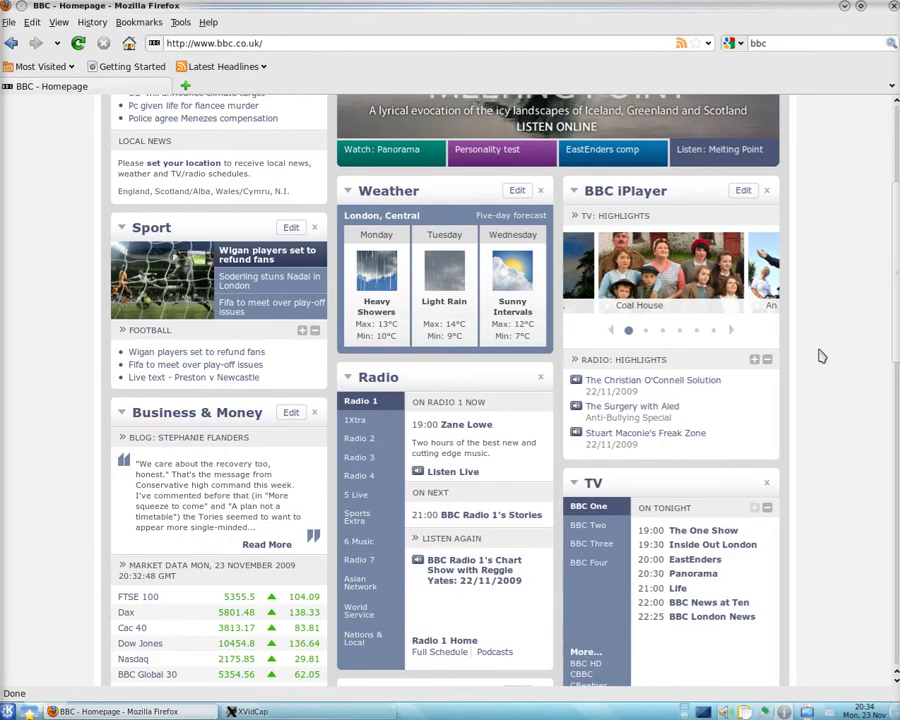
pyautogui.scroll(5, 821, 356)
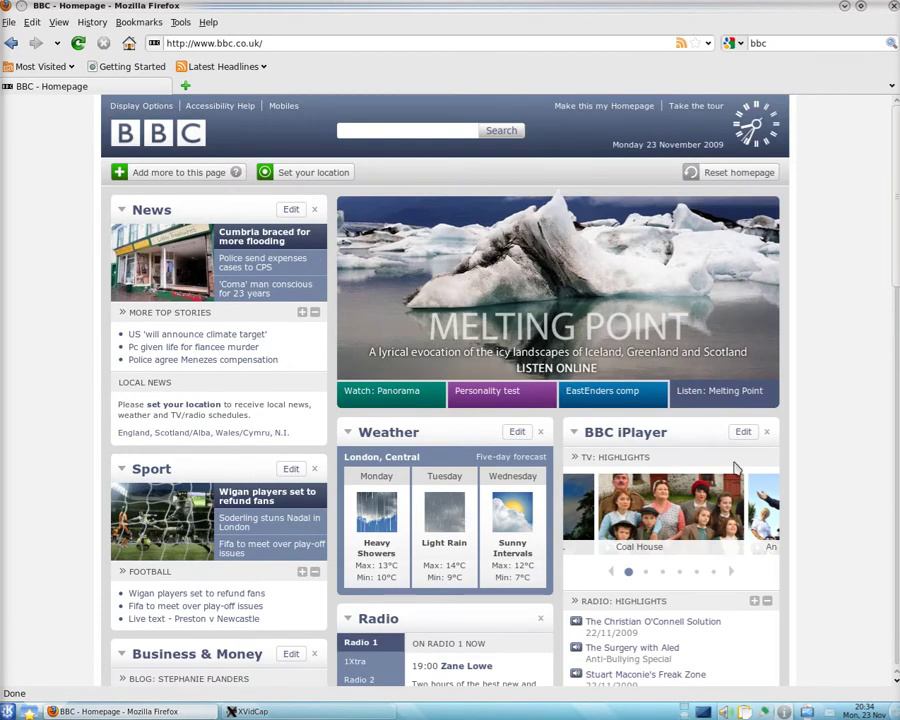
# Play Top Gear Series 14 Episode 2 on BBC iPlayer, then close Firefox
pyautogui.click(638, 438)
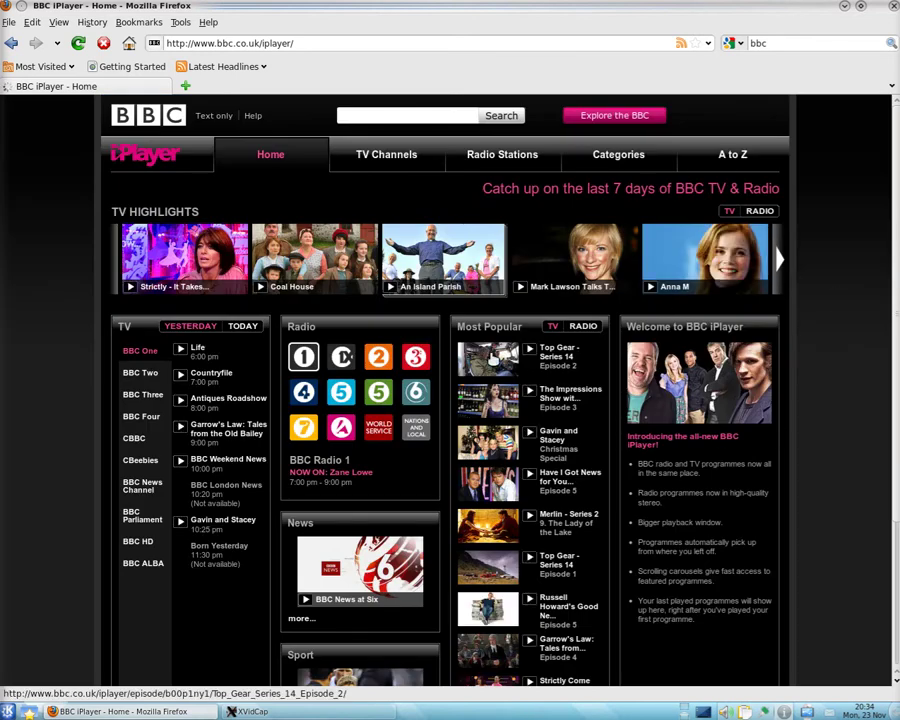
pyautogui.click(491, 359)
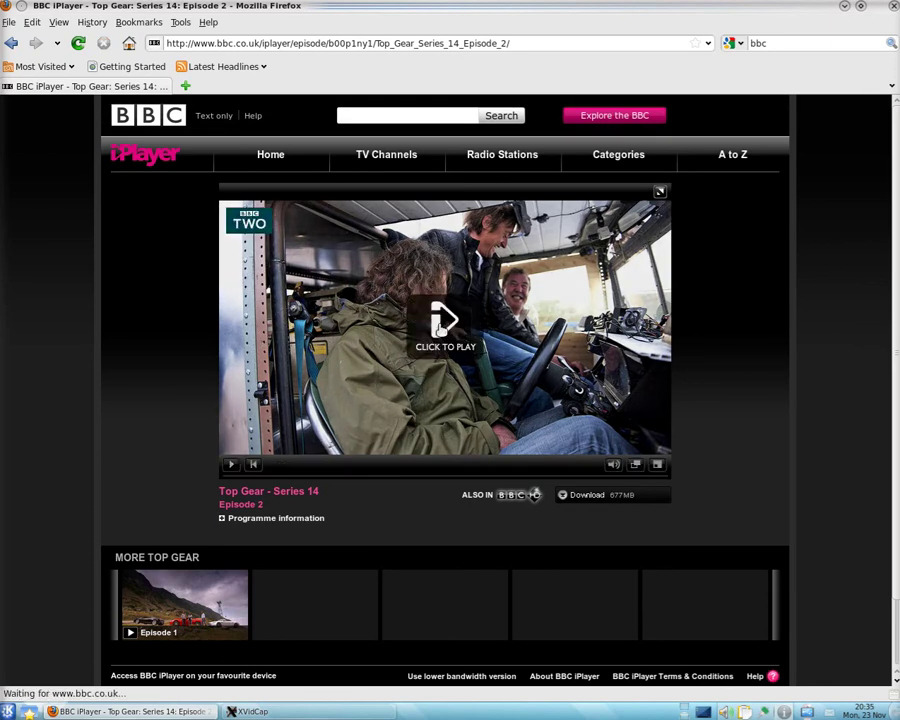
pyautogui.click(440, 328)
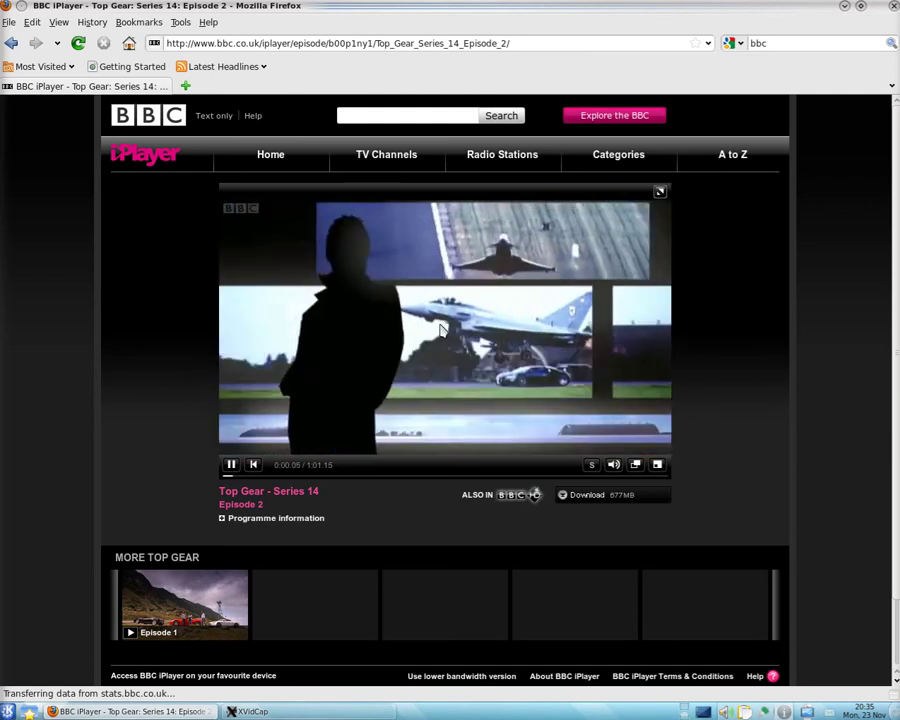
pyautogui.click(892, 6)
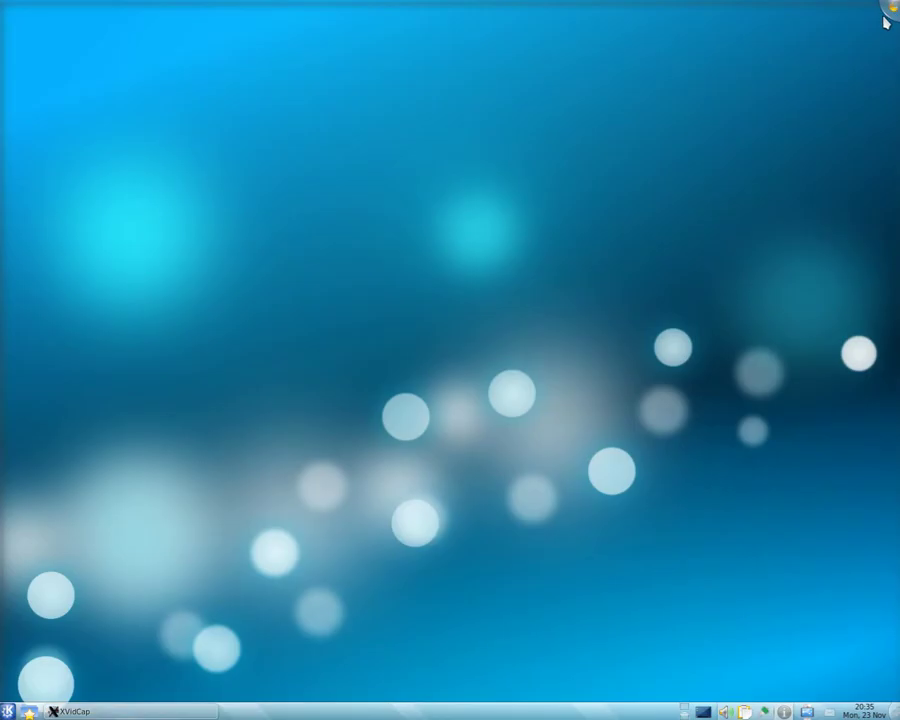
# Glance at the home folder, then open the ext2 volume in Dolphin and close it
pyautogui.click(29, 712)
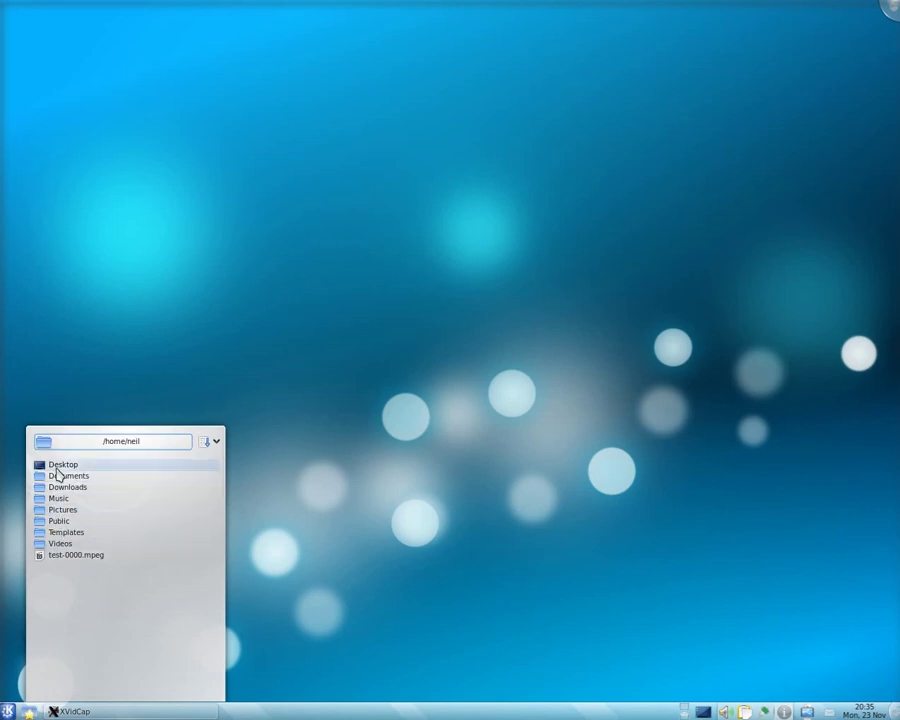
pyautogui.click(286, 485)
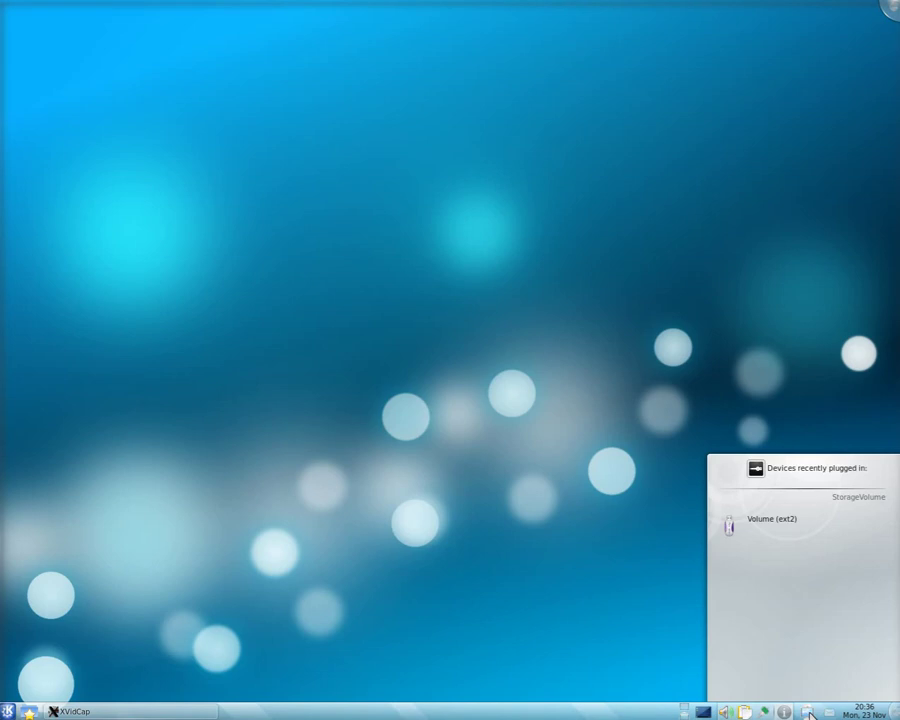
pyautogui.moveTo(735, 538)
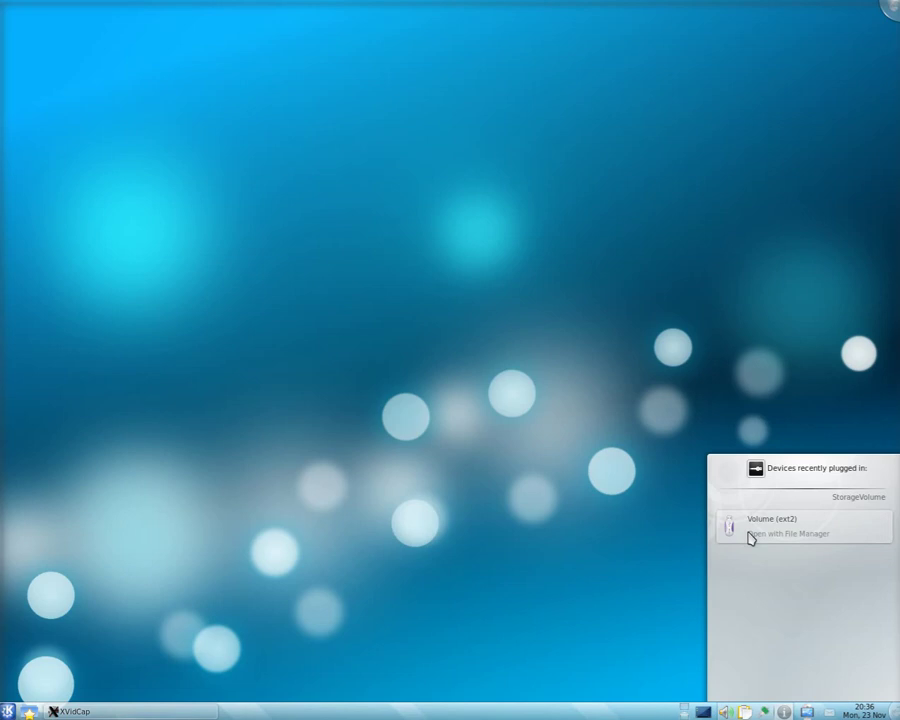
pyautogui.click(751, 539)
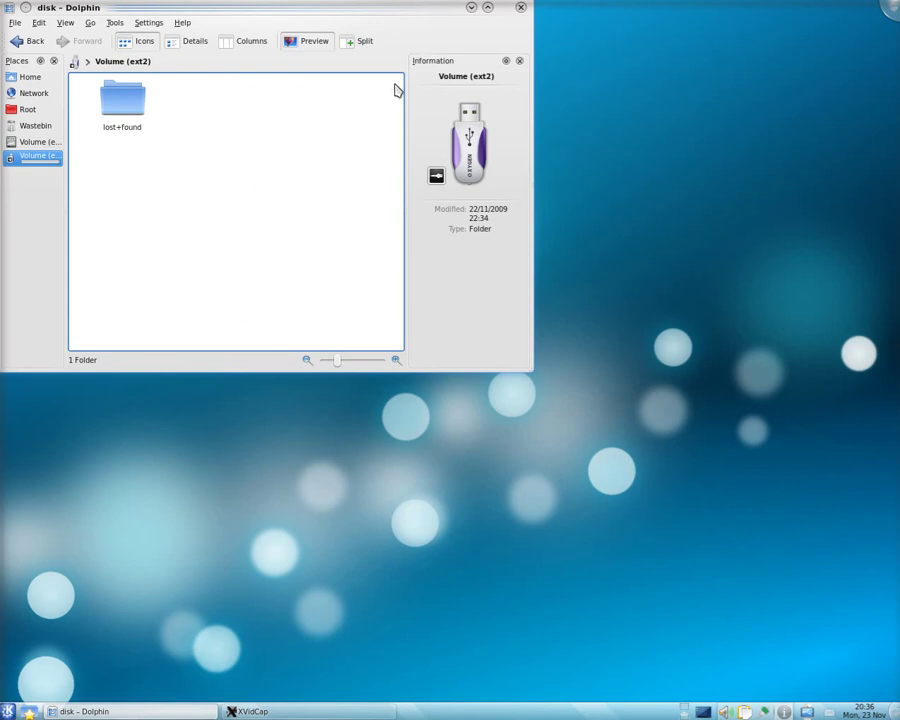
pyautogui.click(520, 8)
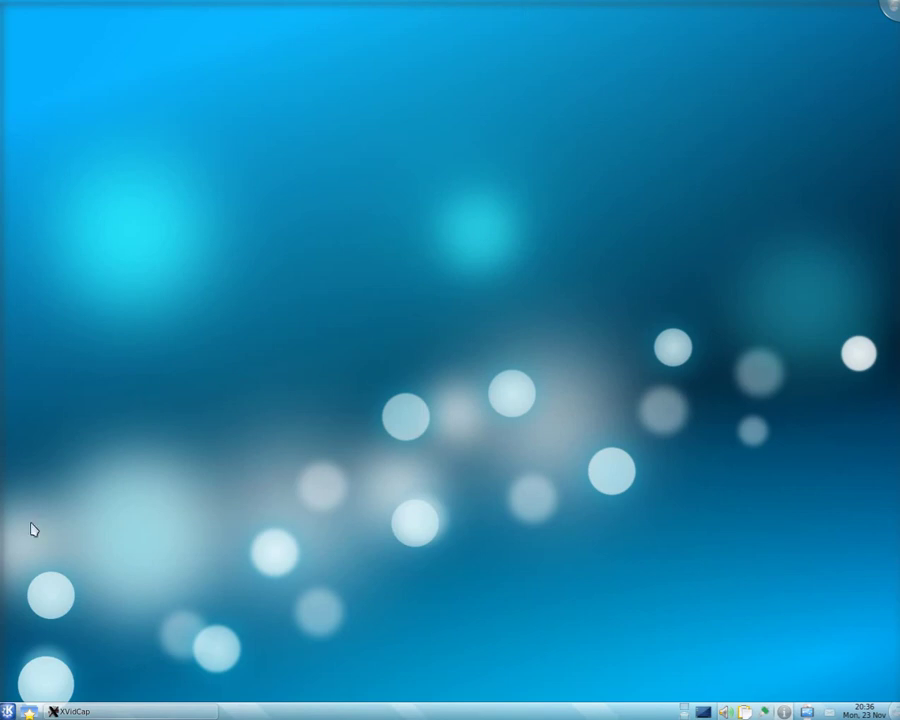
# Glance at Graphics, then launch Software Management (KPackageKit) from the System applications
pyautogui.click(7, 710)
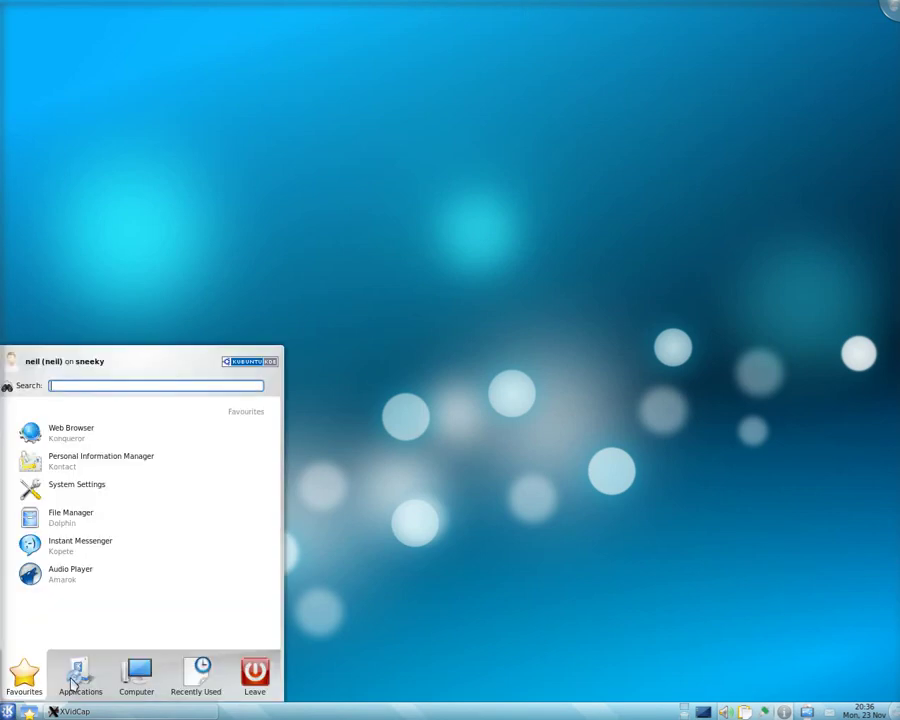
pyautogui.moveTo(72, 685)
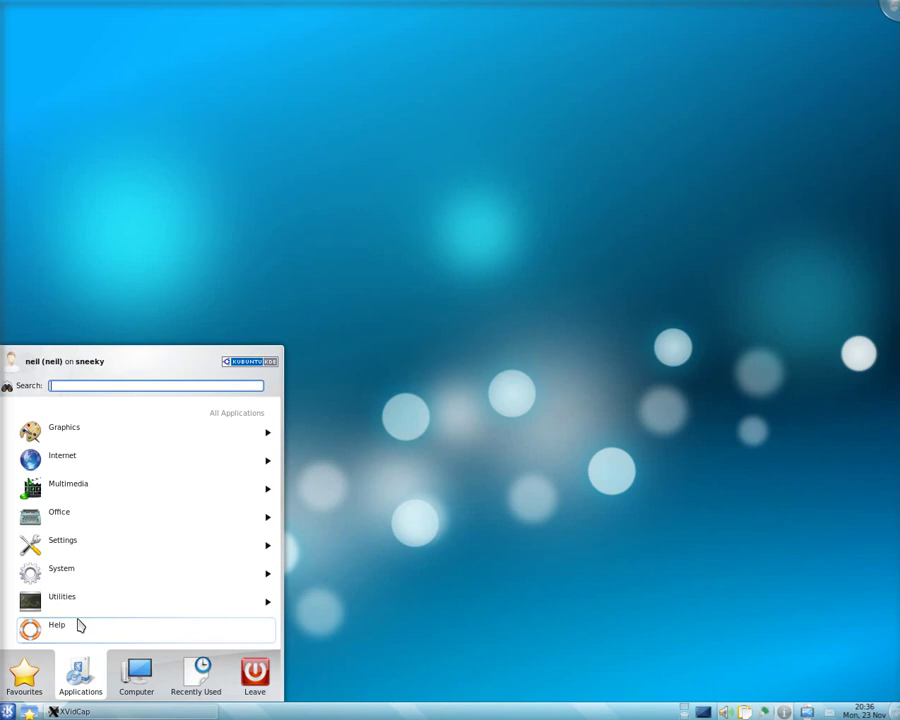
pyautogui.click(80, 432)
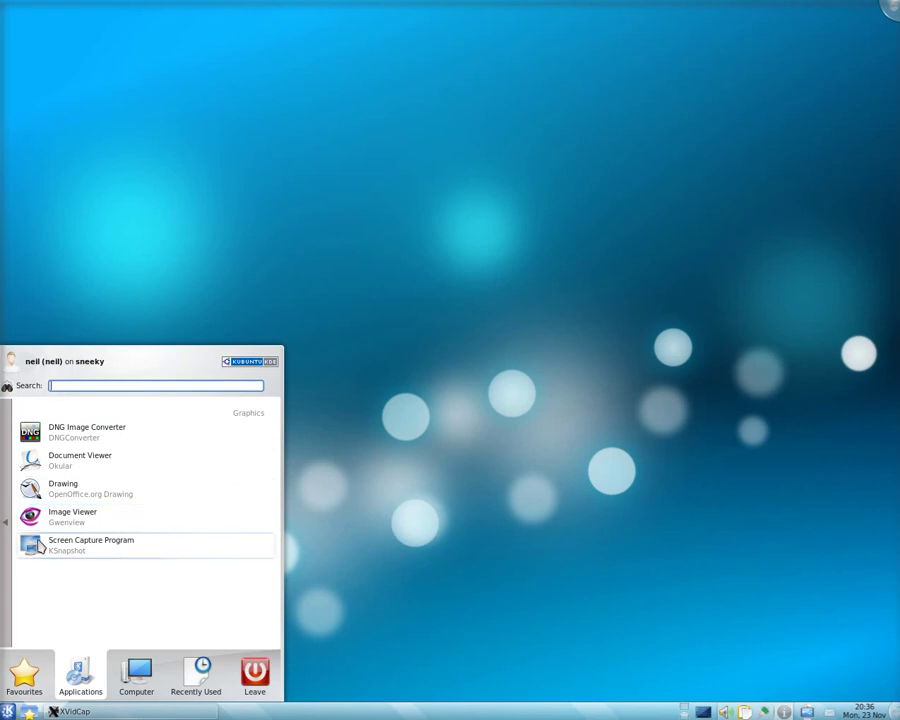
pyautogui.click(5, 526)
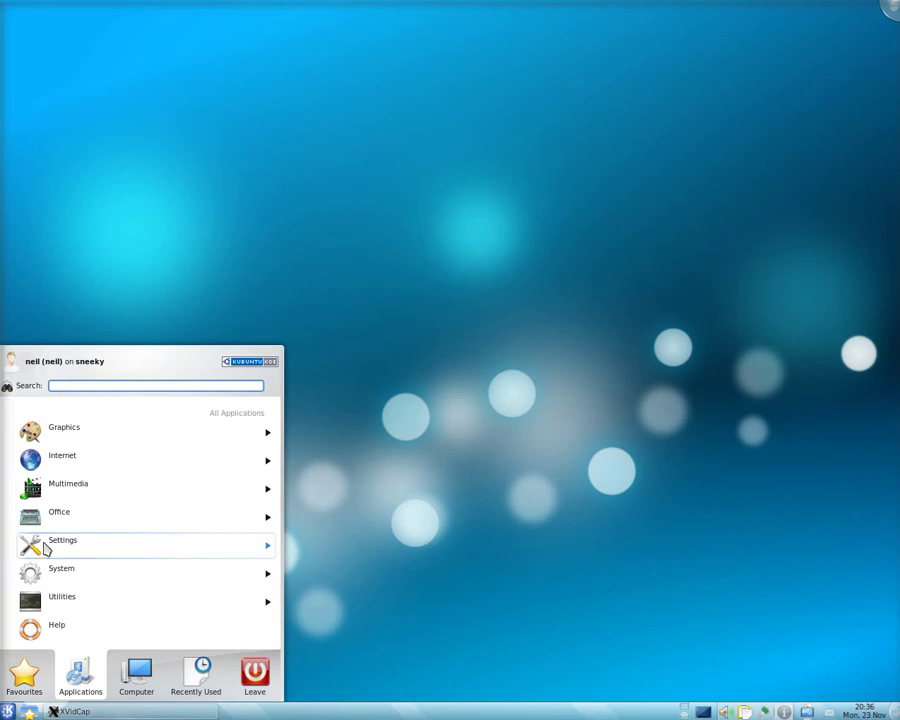
pyautogui.click(54, 576)
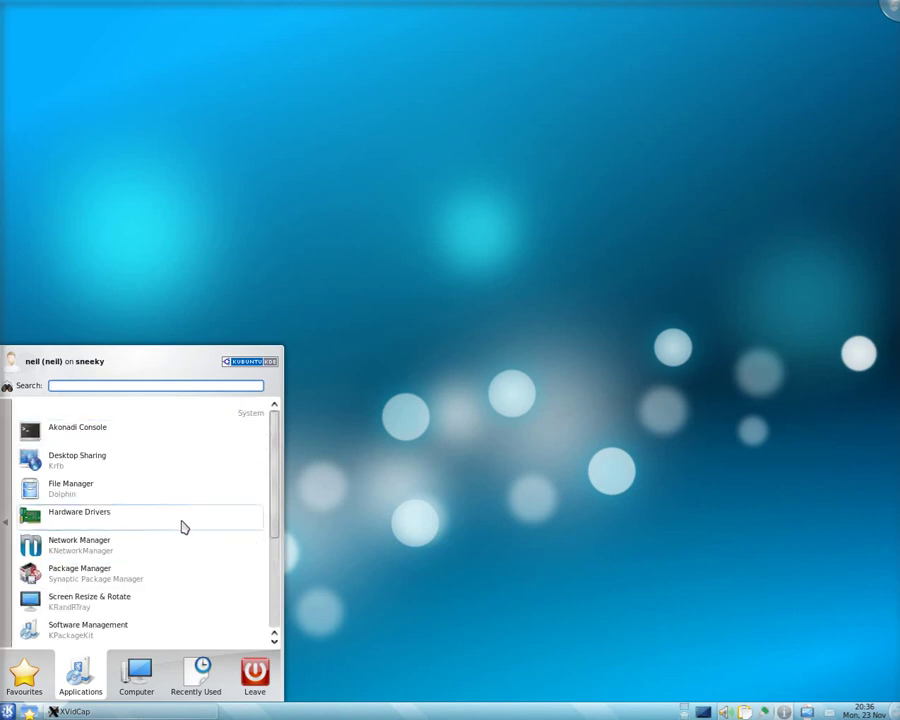
pyautogui.scroll(-1, 170, 562)
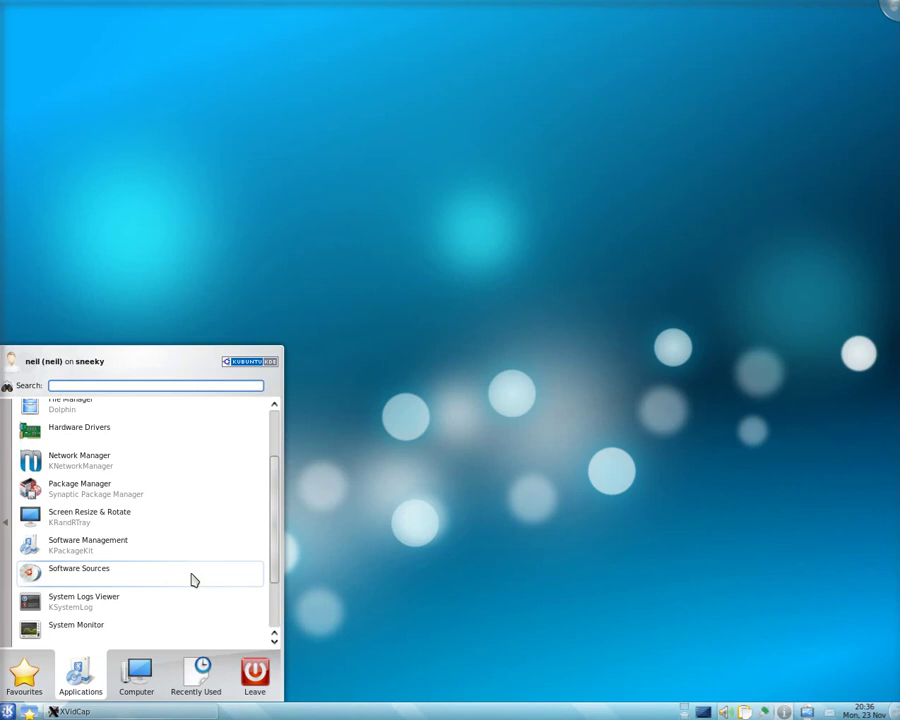
pyautogui.click(75, 552)
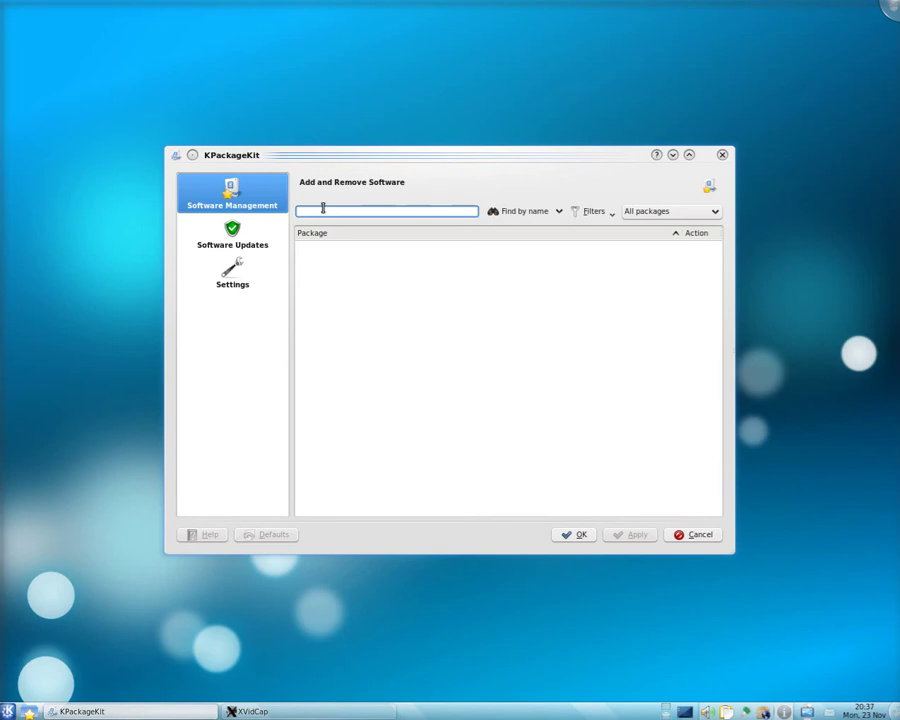
# Search for 'gimp', mark gimp2.0-quiteinsane for installation and apply the change
pyautogui.write('gimp')
pyautogui.press('Return')
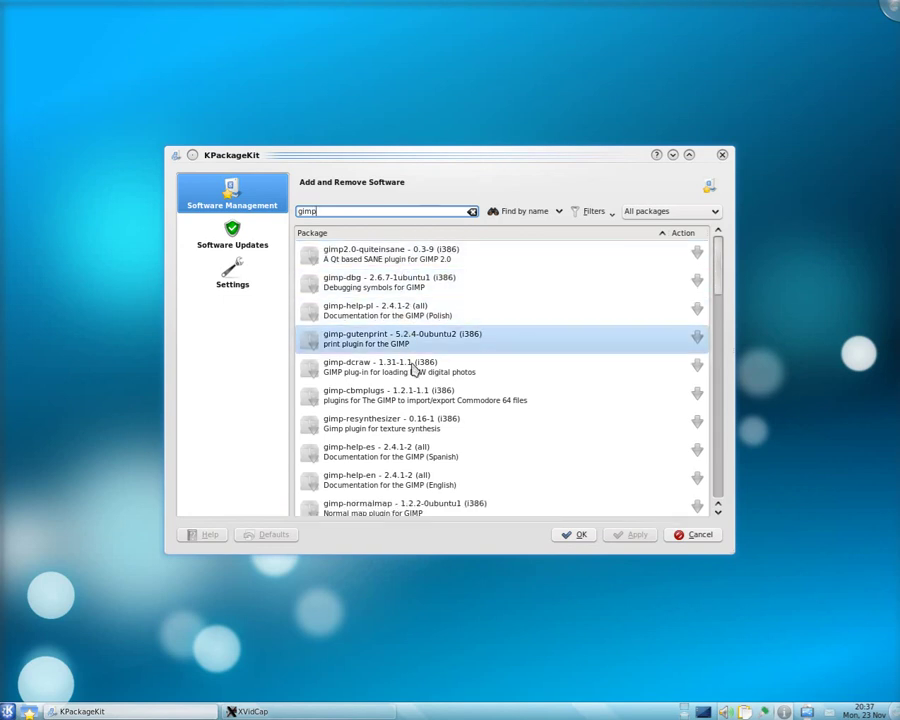
pyautogui.scroll(-5, 413, 420)
pyautogui.scroll(5, 413, 420)
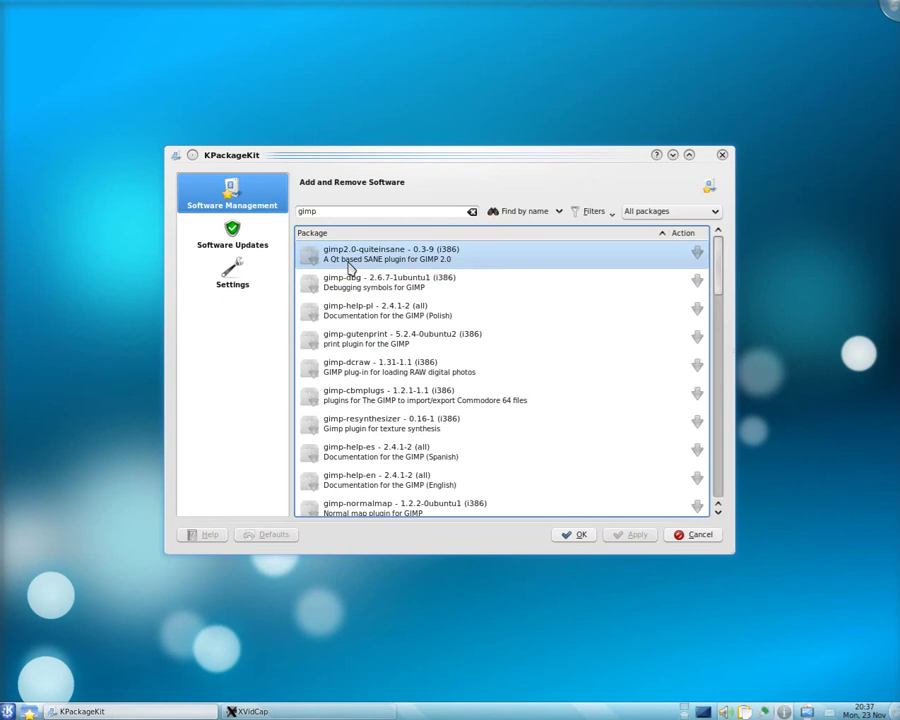
pyautogui.click(699, 258)
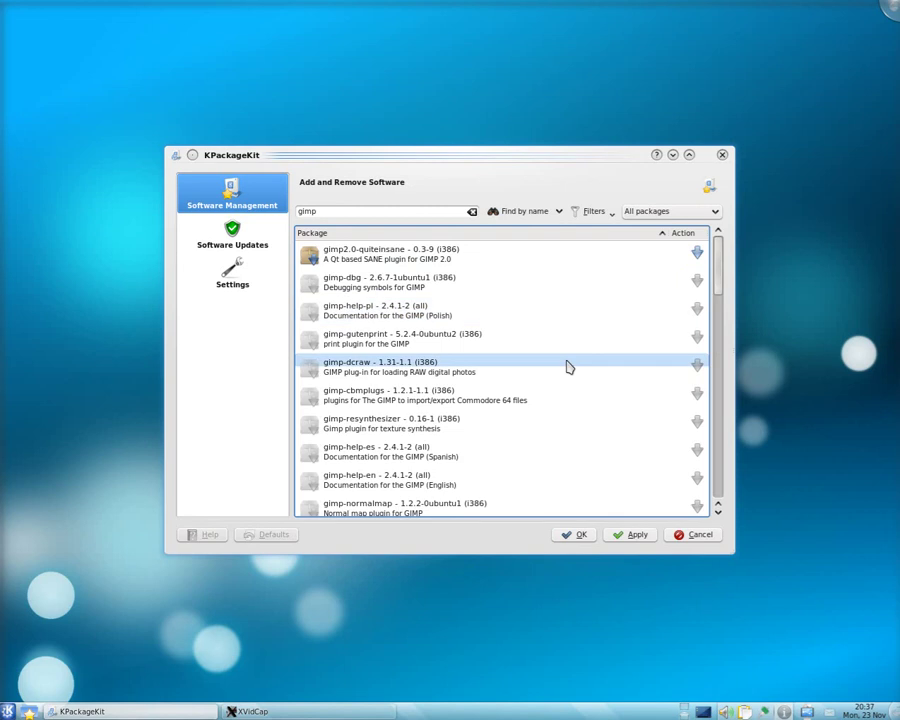
pyautogui.click(622, 538)
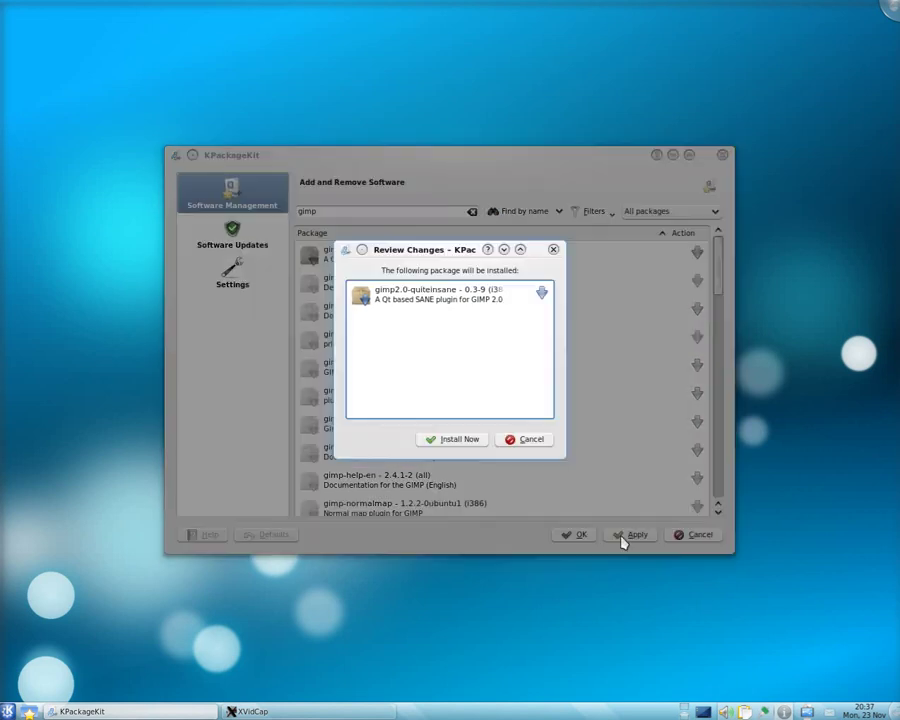
# Install gimp2.0-quiteinsane with its libqt3-mt and libgimp2.0 dependencies, authorising with the account password
pyautogui.click(470, 441)
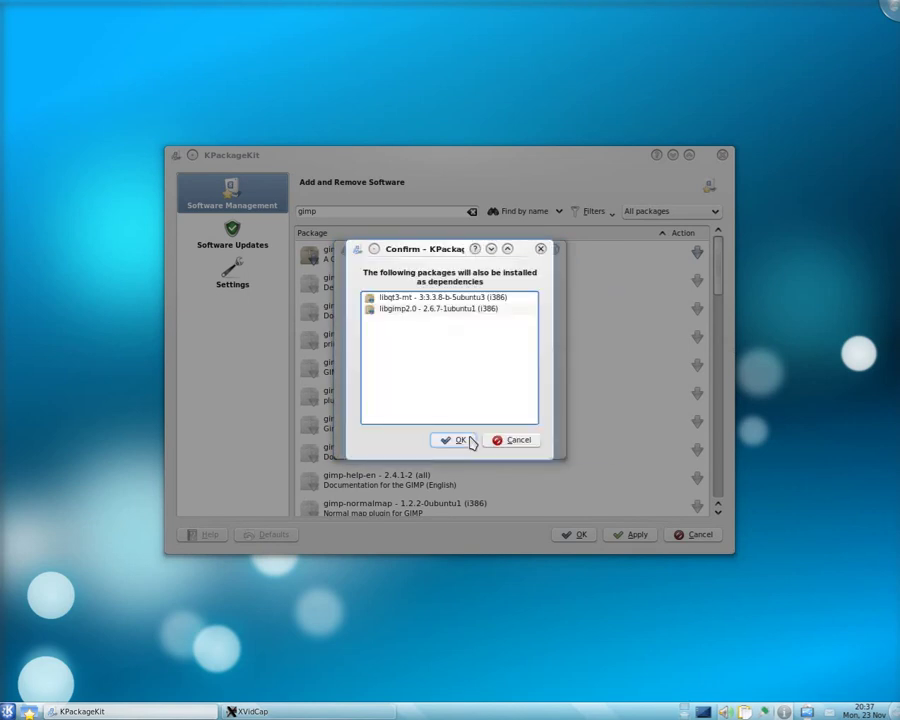
pyautogui.click(463, 450)
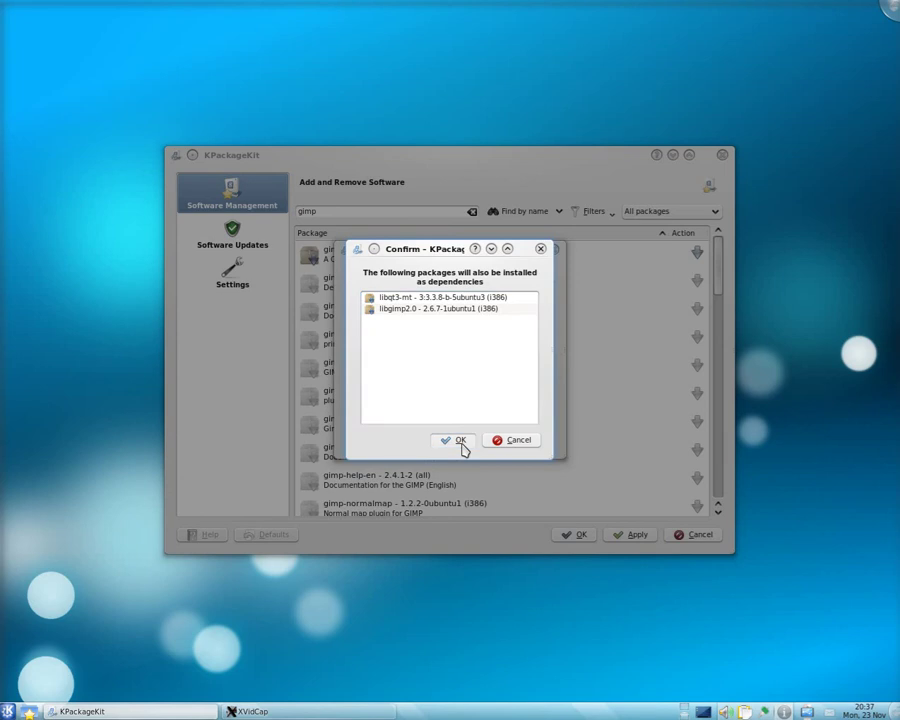
pyautogui.click(459, 441)
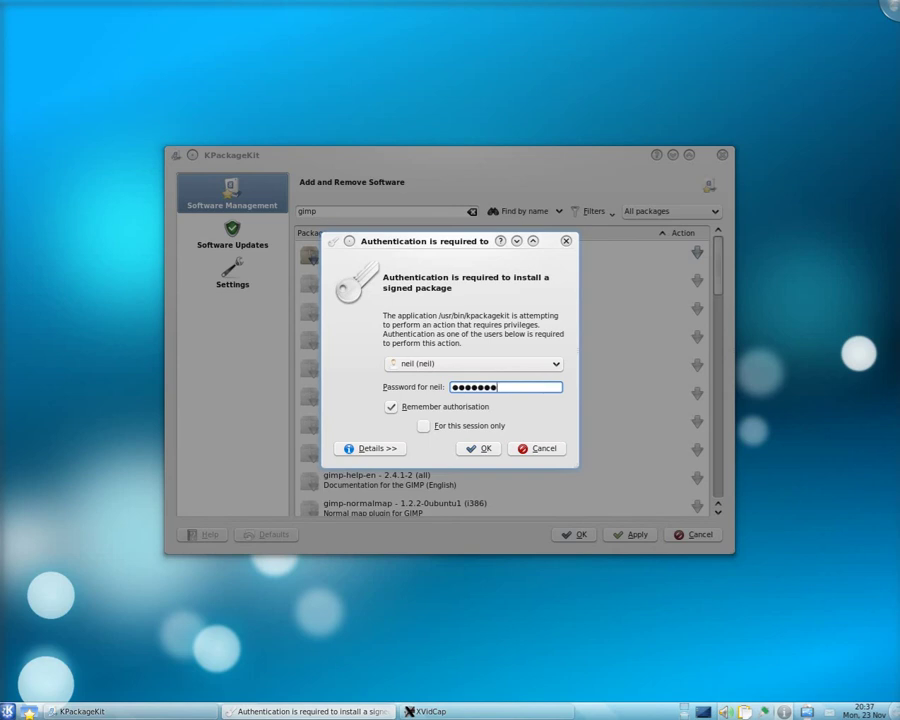
pyautogui.press('Return')
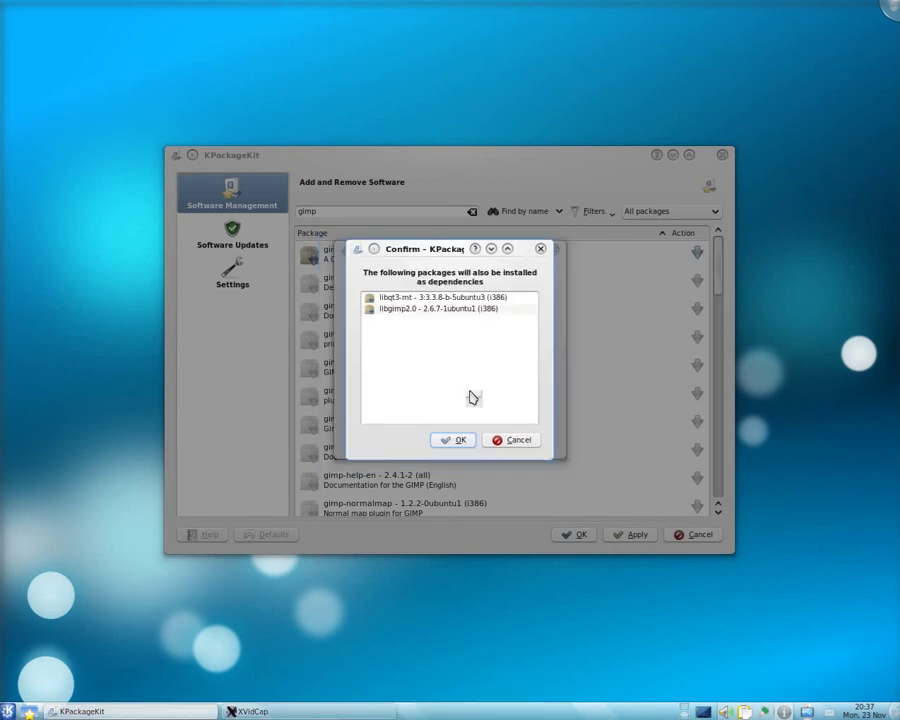
pyautogui.press('Return')
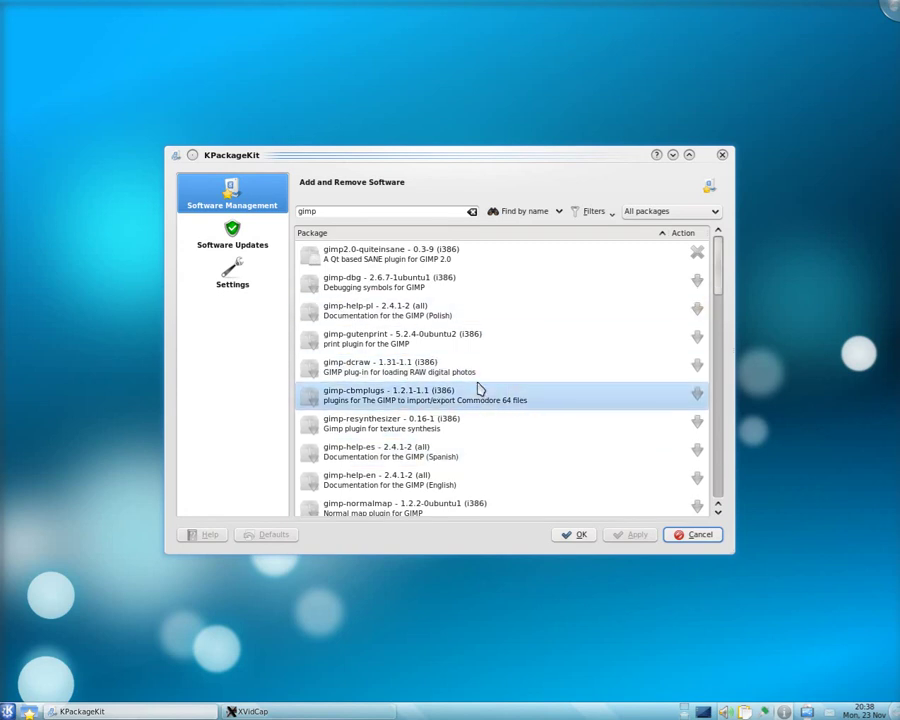
# Scroll through the remaining gimp packages in KPackageKit, then close the package manager
pyautogui.scroll(-1, 478, 389)
pyautogui.scroll(-1, 470, 395)
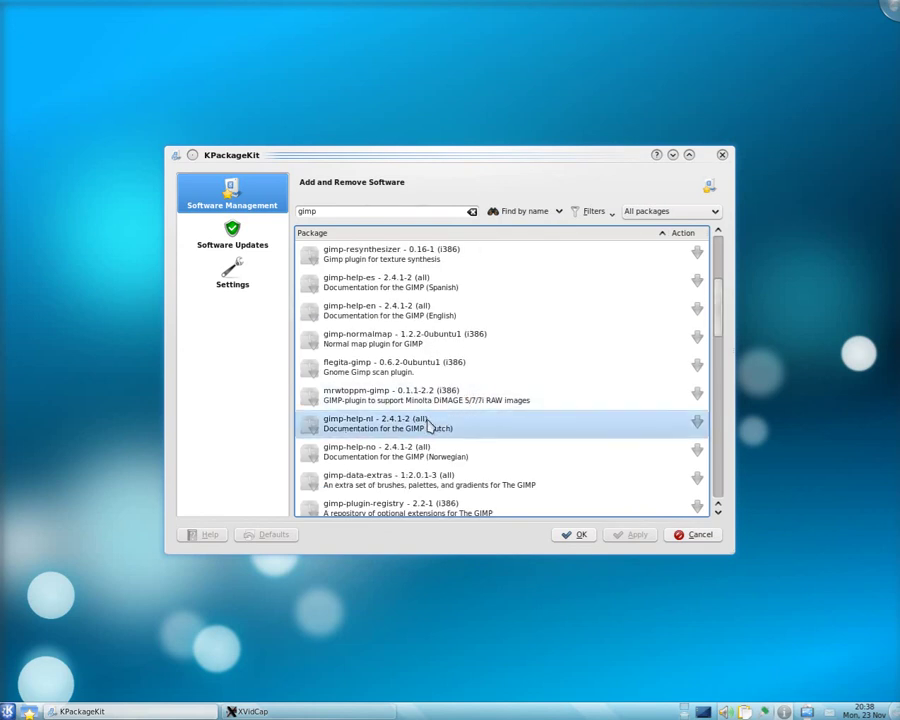
pyautogui.scroll(-1, 429, 455)
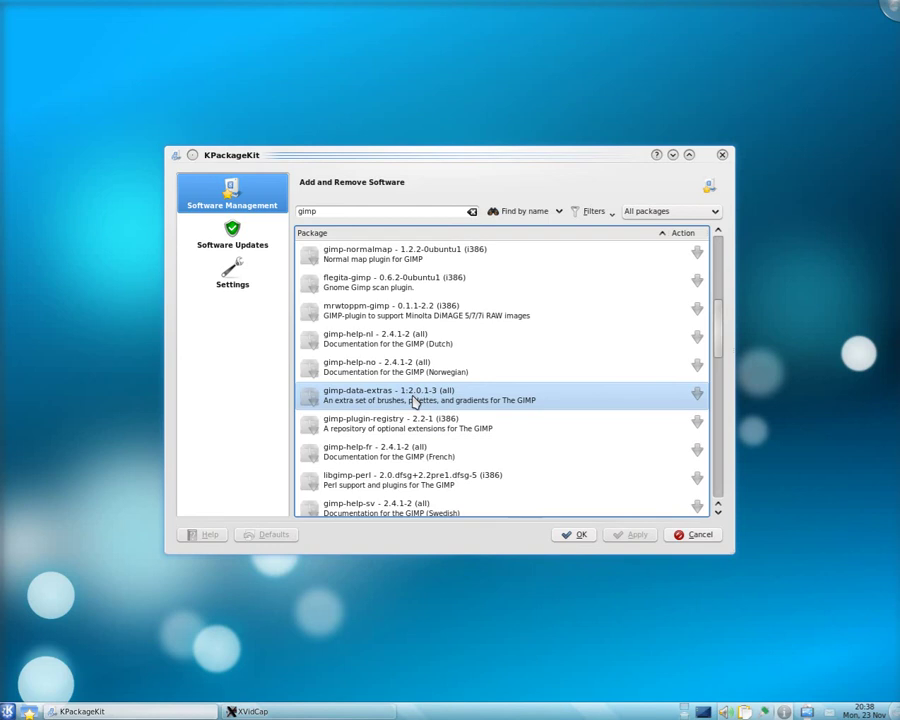
pyautogui.scroll(-2, 482, 396)
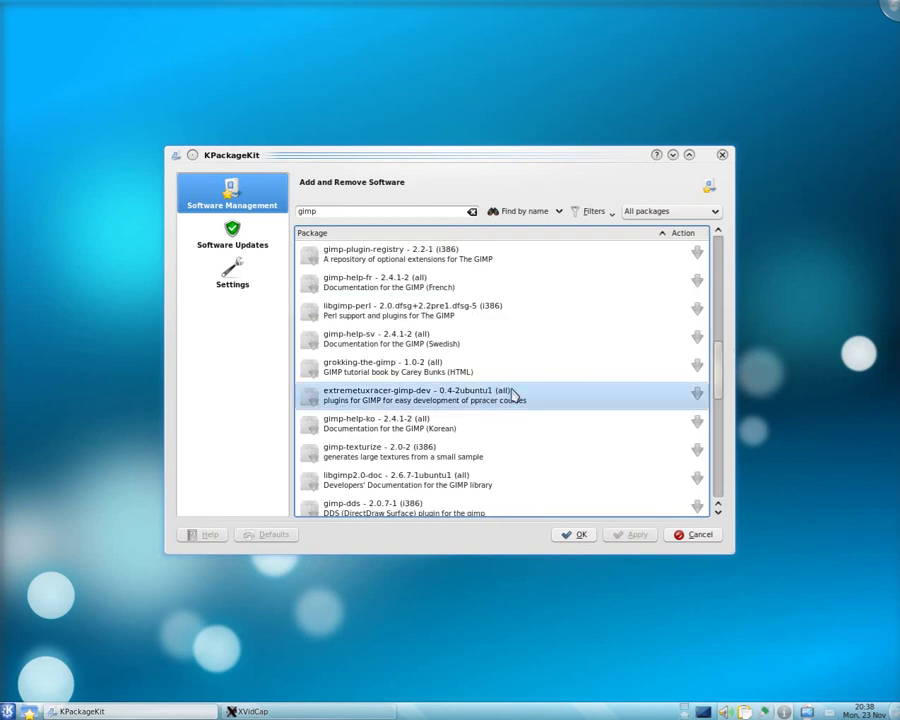
pyautogui.scroll(-4, 514, 395)
pyautogui.scroll(-2, 514, 396)
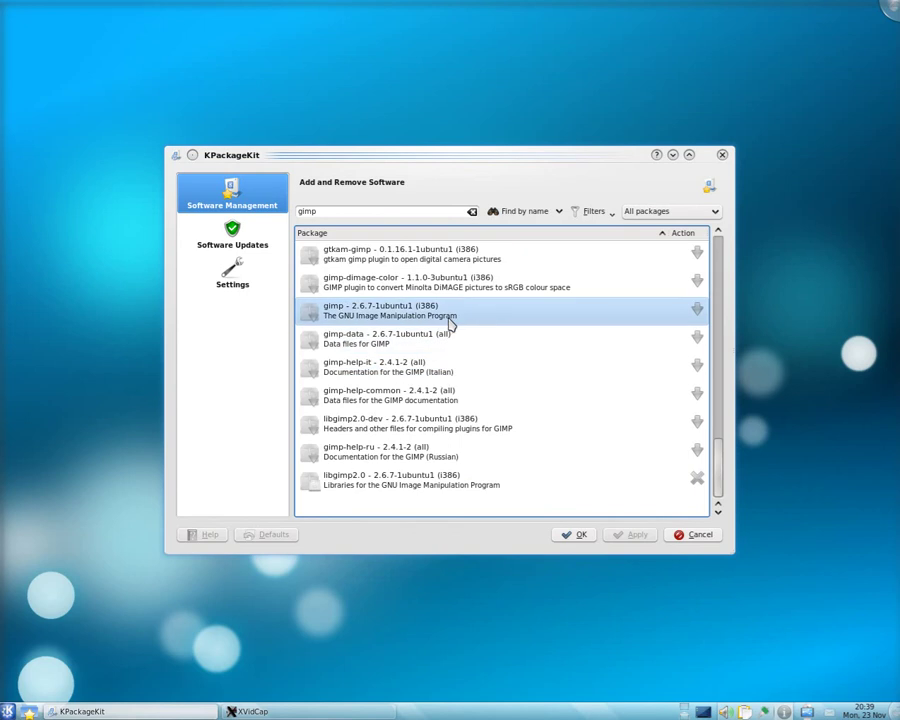
pyautogui.click(574, 534)
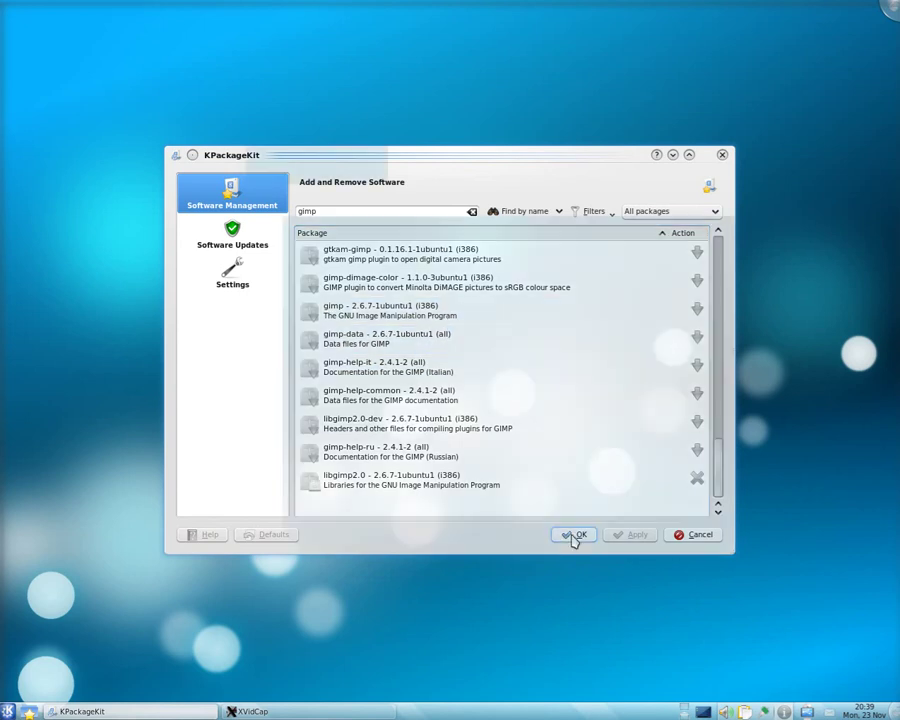
pyautogui.click(6, 711)
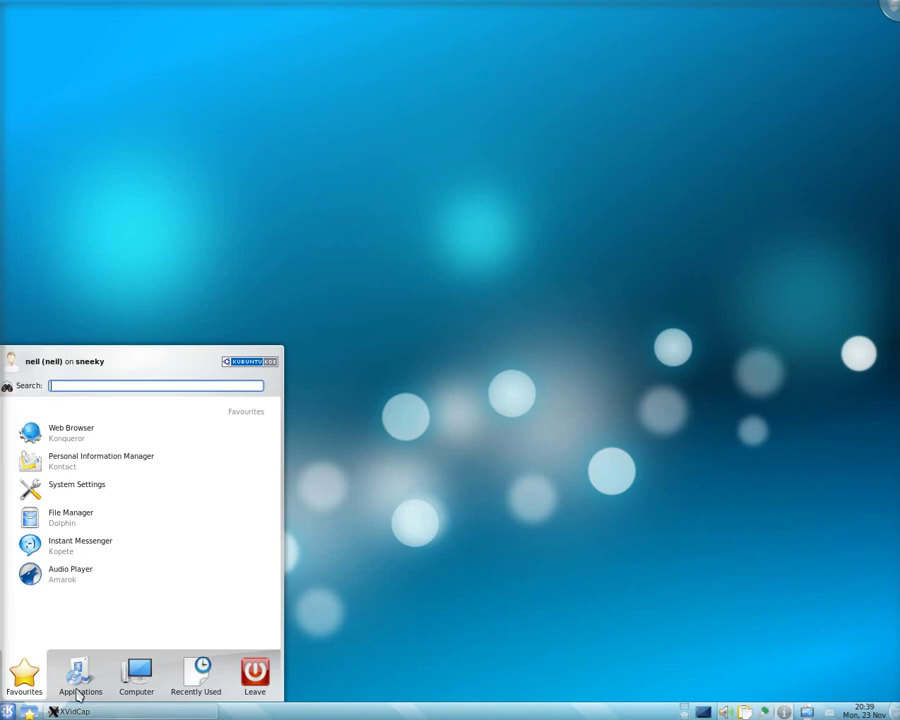
pyautogui.moveTo(85, 688)
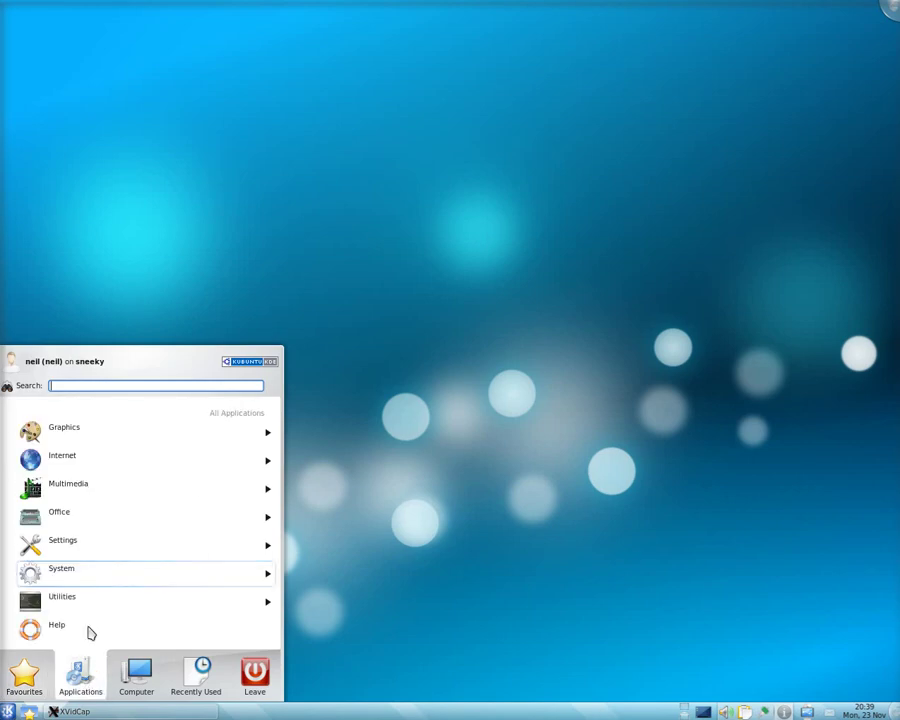
pyautogui.click(92, 430)
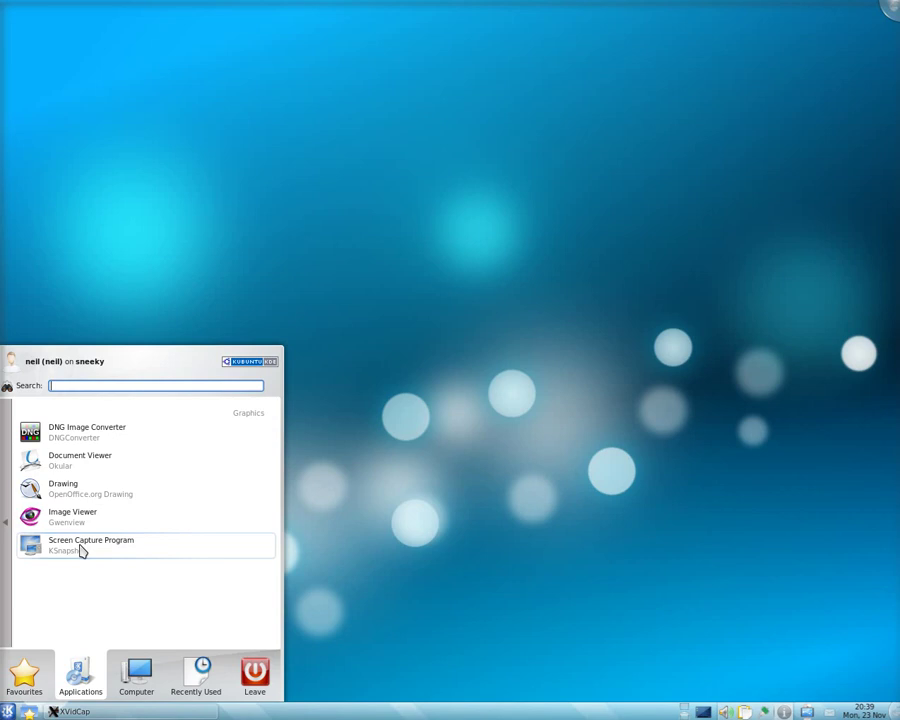
pyautogui.click(6, 524)
pyautogui.click(64, 483)
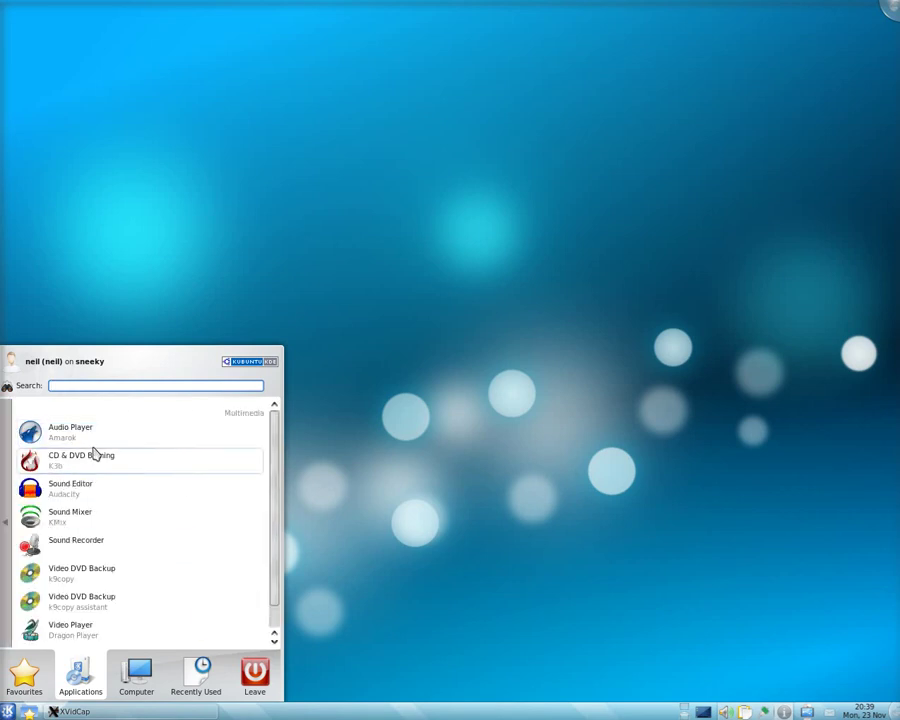
pyautogui.scroll(-1, 110, 473)
pyautogui.scroll(1, 110, 474)
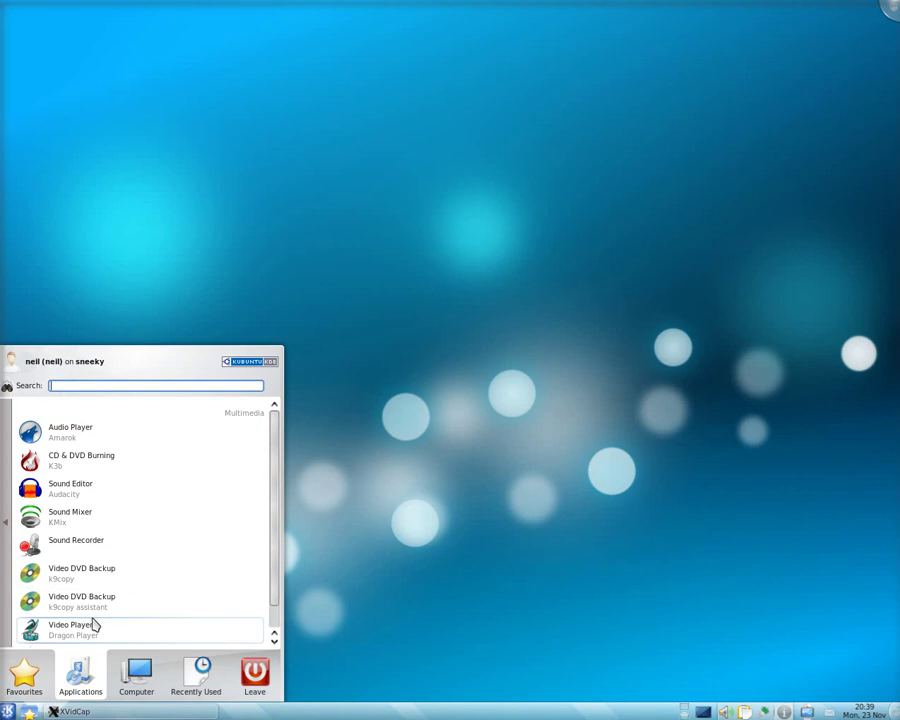
pyautogui.click(376, 470)
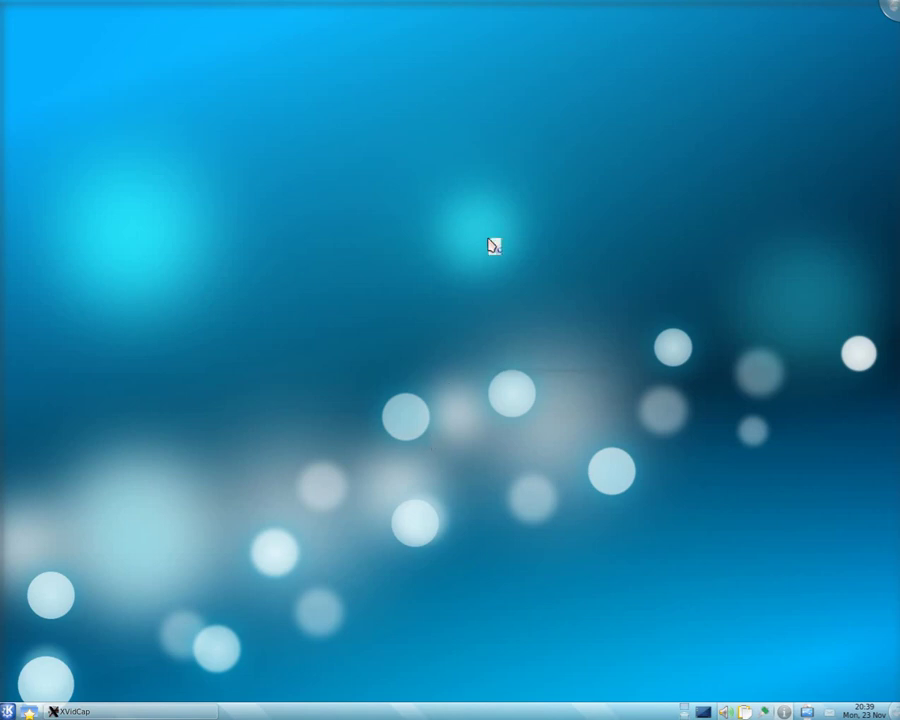
pyautogui.rightClick(490, 243)
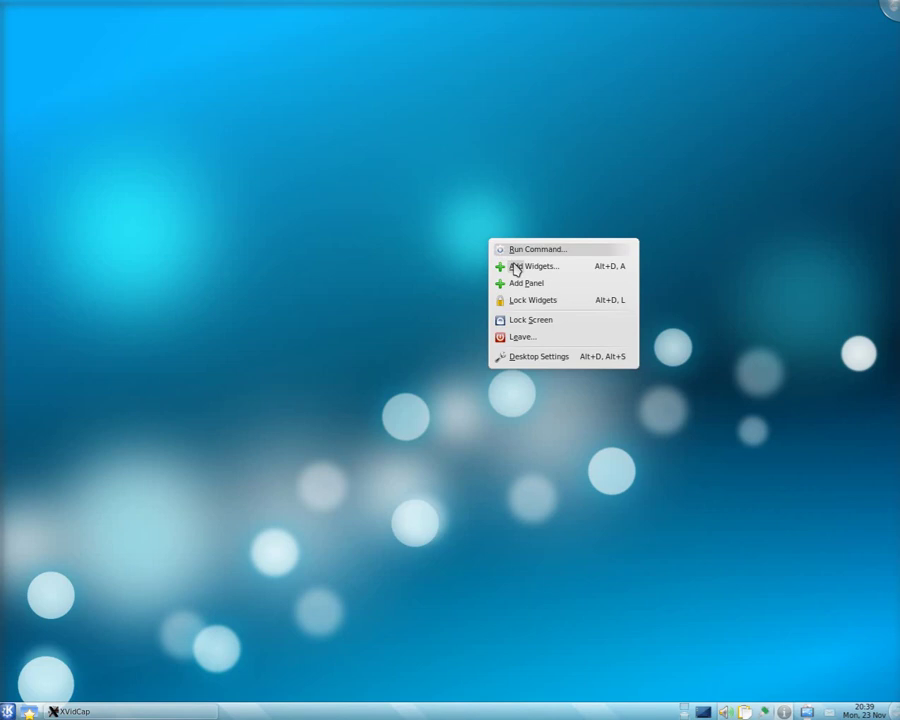
# Open Desktop Settings and check in the Picture list that the wallpaper is Air
pyautogui.click(544, 362)
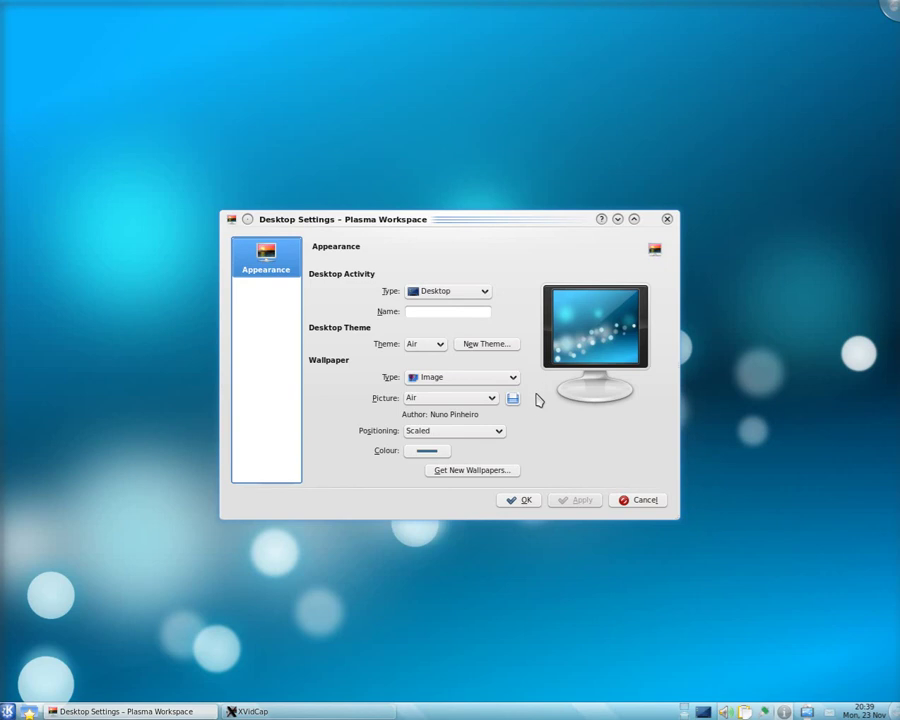
pyautogui.click(492, 400)
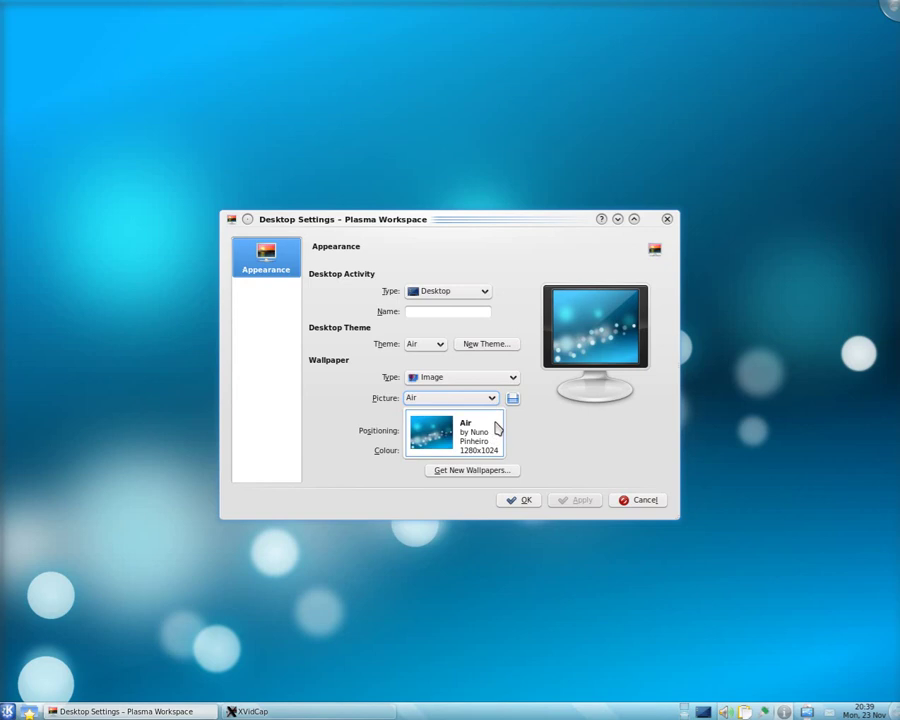
pyautogui.click(493, 400)
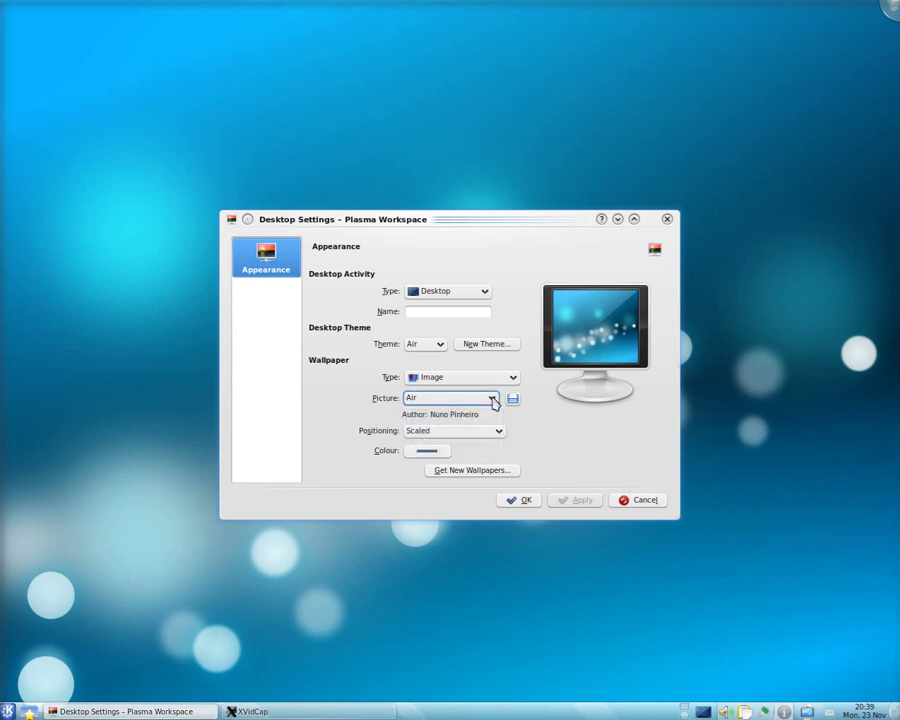
# Browse Get New Wallpapers down to woman's_world and install that wallpaper
pyautogui.click(486, 477)
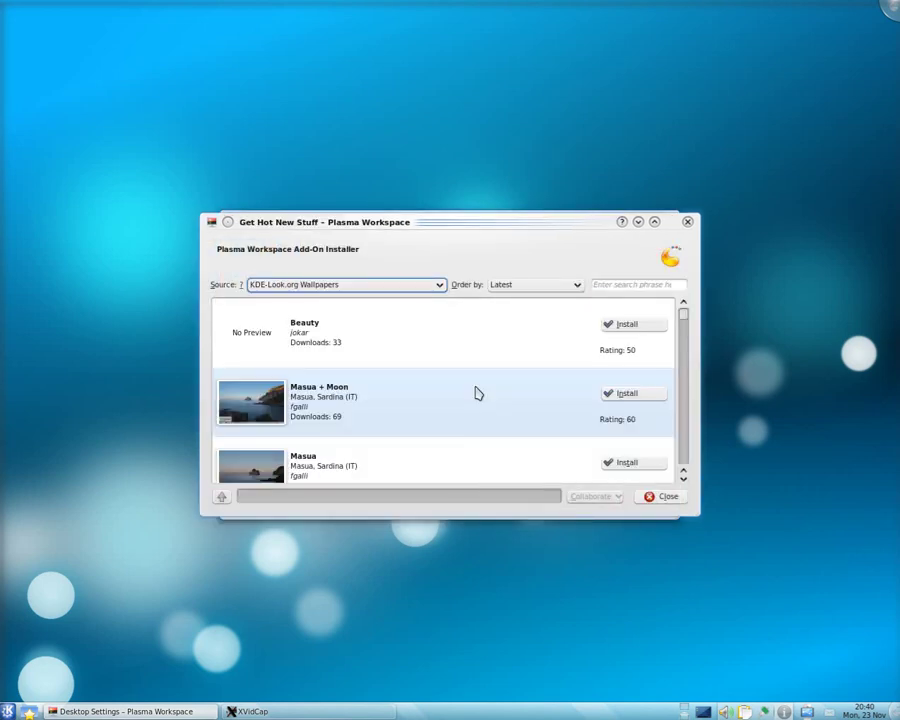
pyautogui.scroll(-5, 477, 393)
pyautogui.scroll(-3, 477, 393)
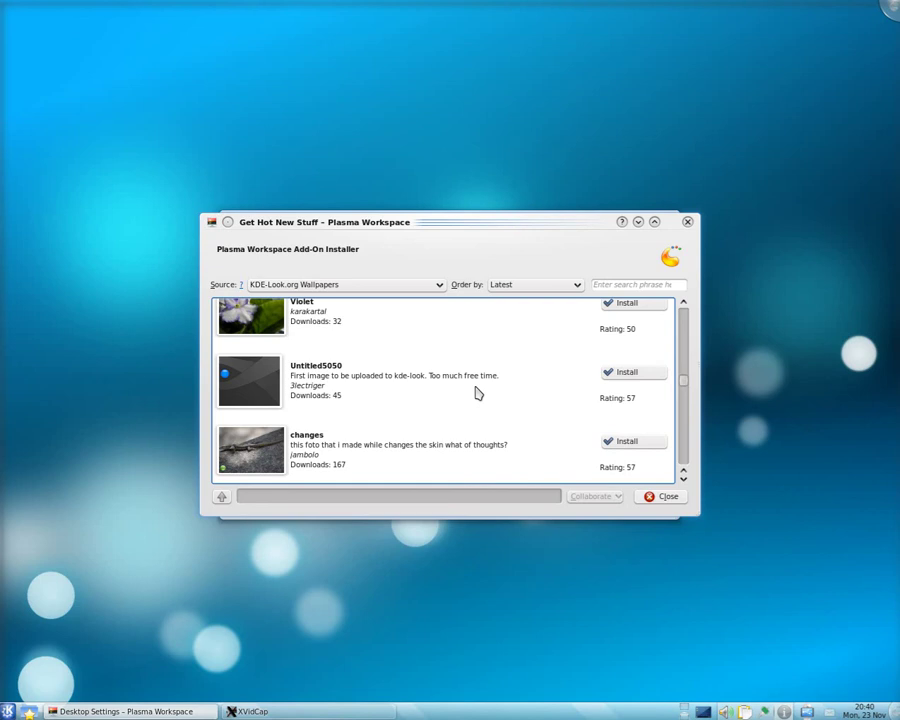
pyautogui.scroll(-4, 477, 393)
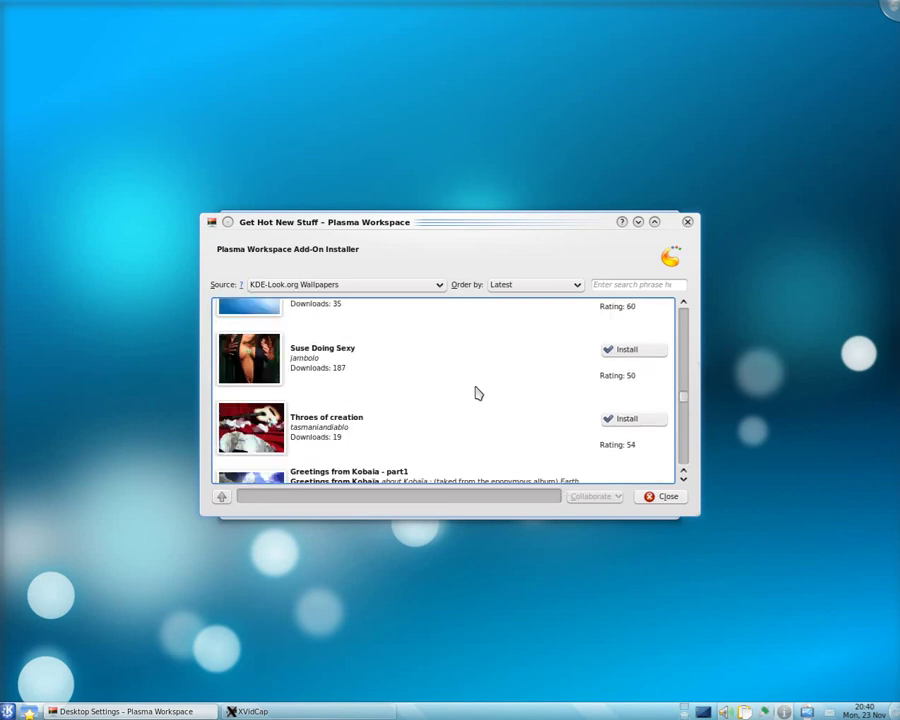
pyautogui.scroll(-3, 477, 393)
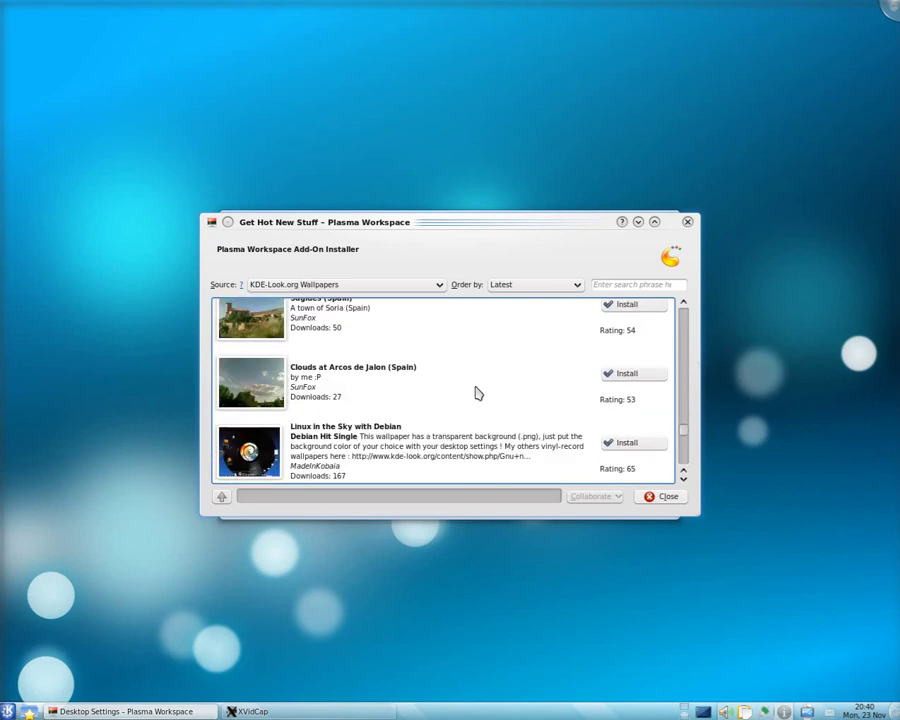
pyautogui.scroll(-3, 477, 393)
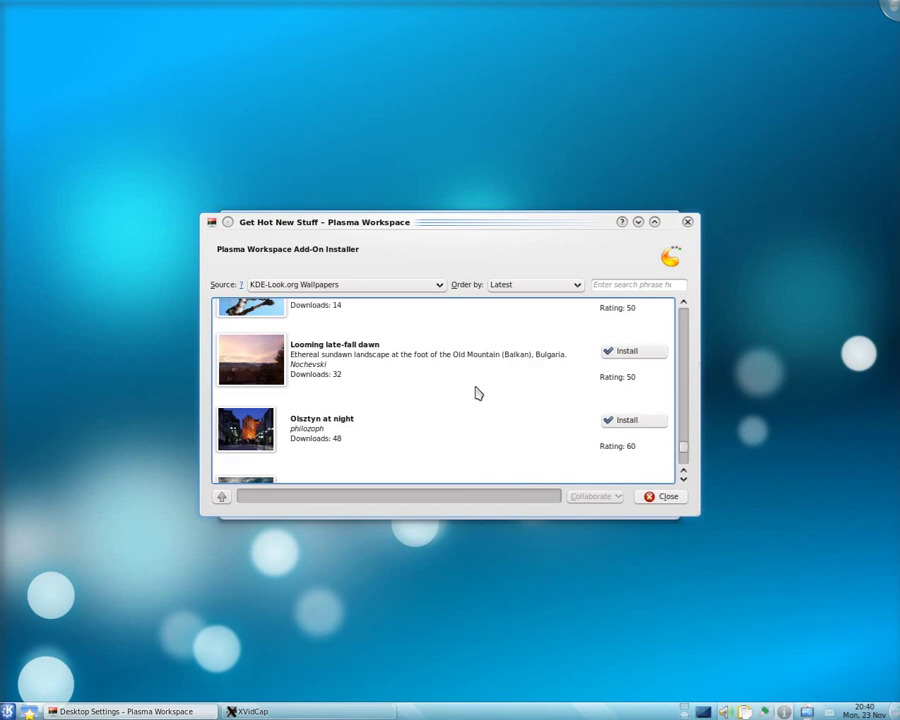
pyautogui.scroll(-3, 477, 393)
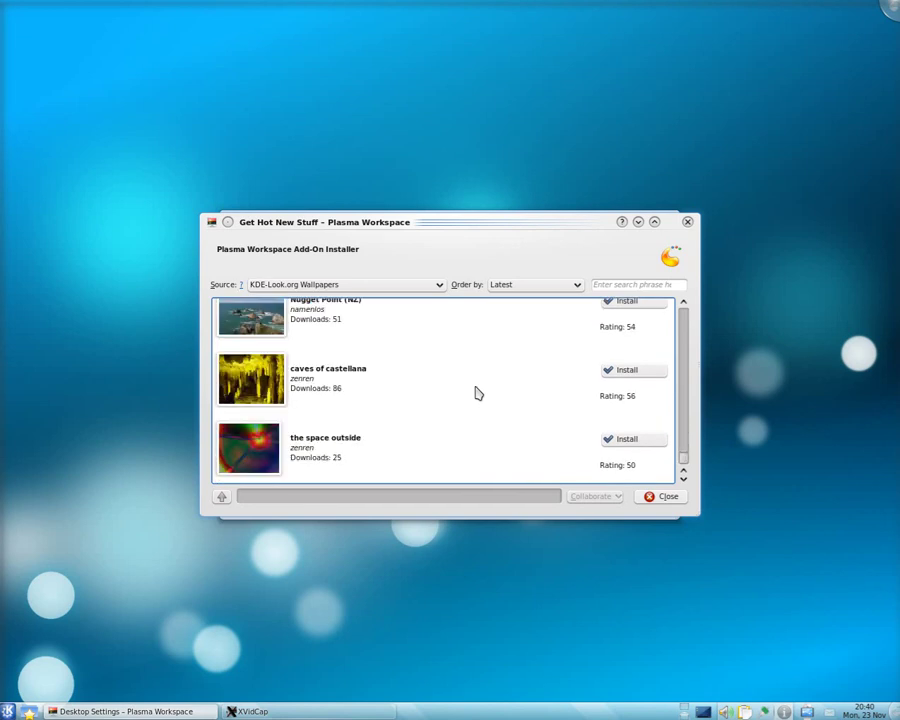
pyautogui.scroll(-3, 477, 393)
pyautogui.scroll(-3, 477, 393)
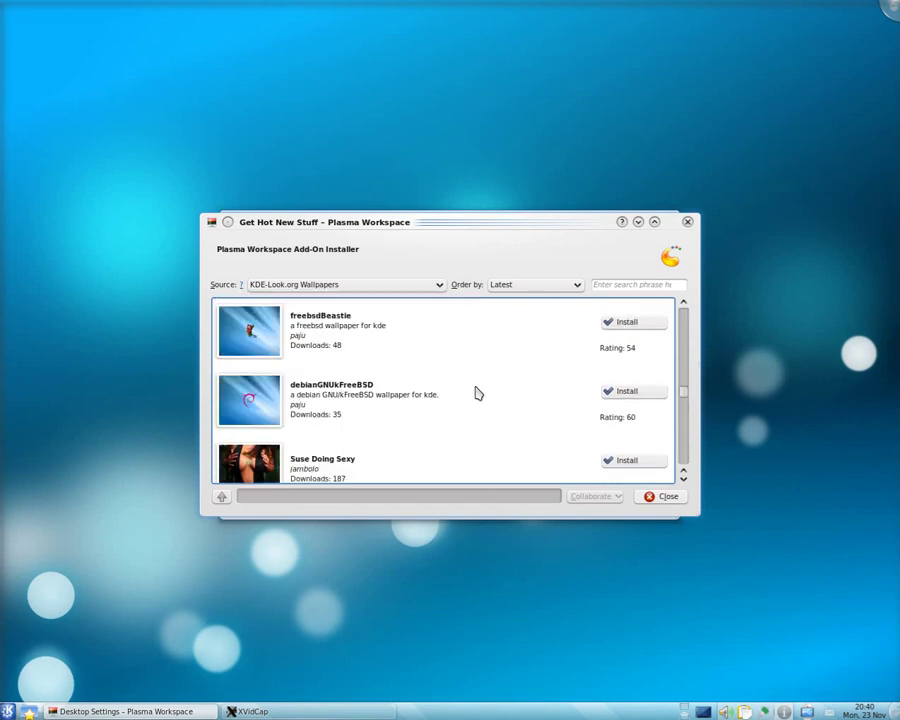
pyautogui.scroll(-5, 477, 393)
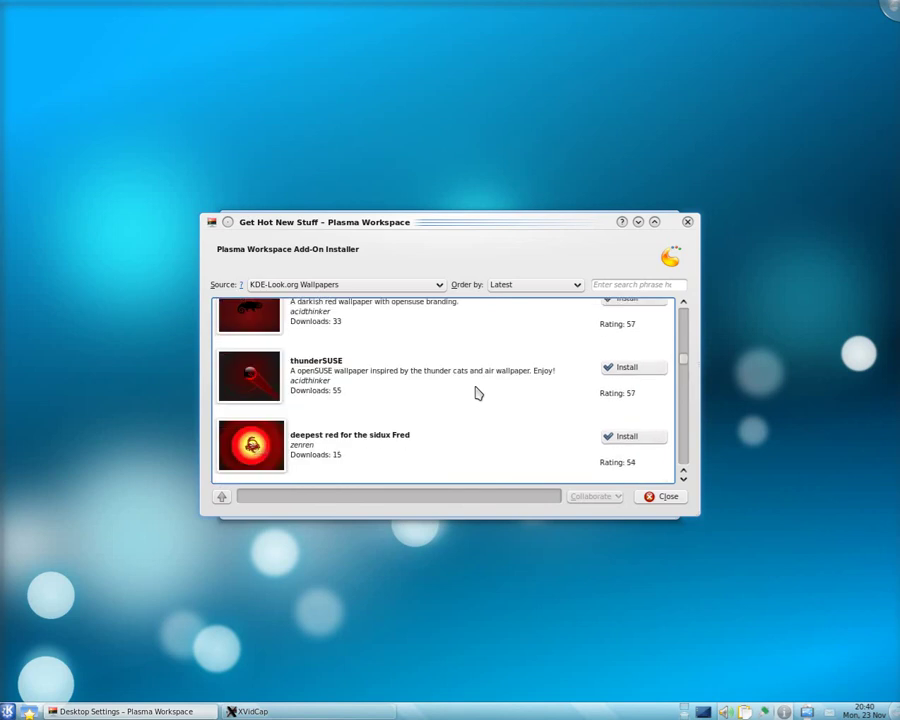
pyautogui.scroll(-3, 477, 393)
pyautogui.scroll(-3, 477, 393)
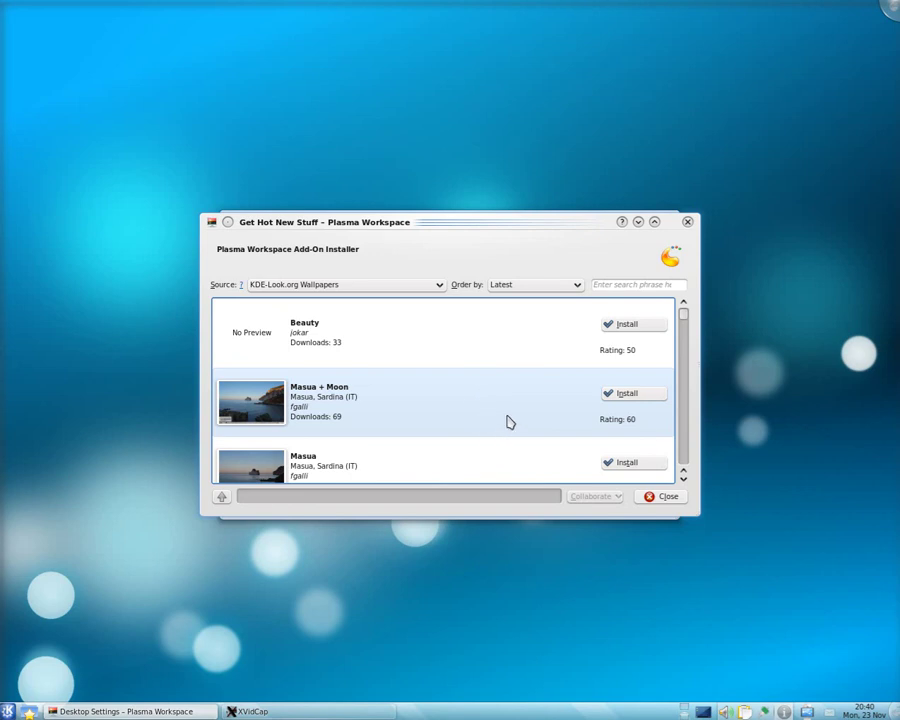
pyautogui.scroll(-3, 508, 422)
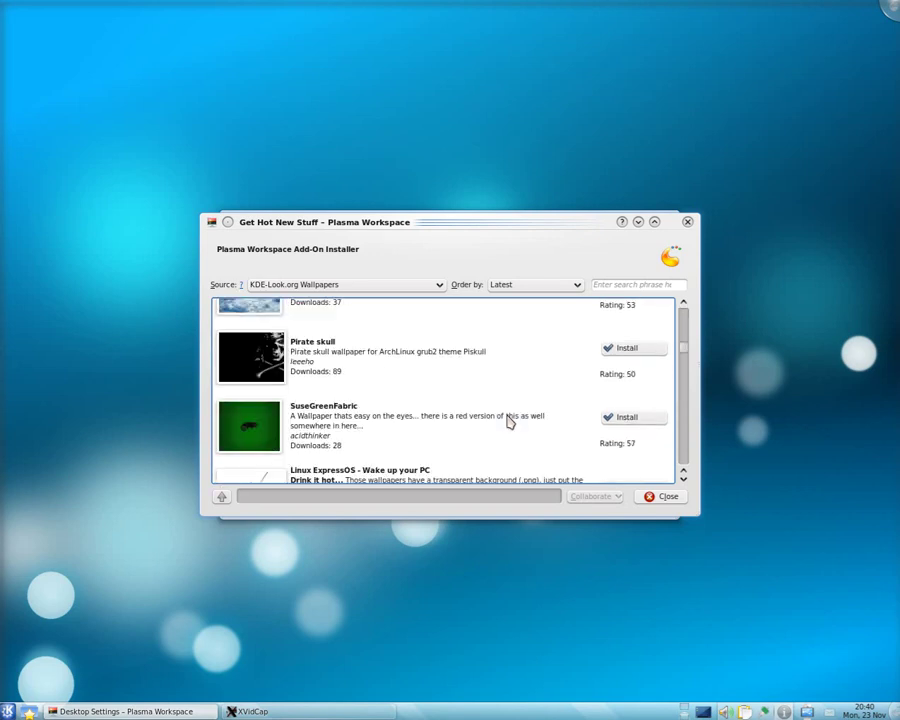
pyautogui.scroll(-3, 508, 422)
pyautogui.scroll(-6, 508, 422)
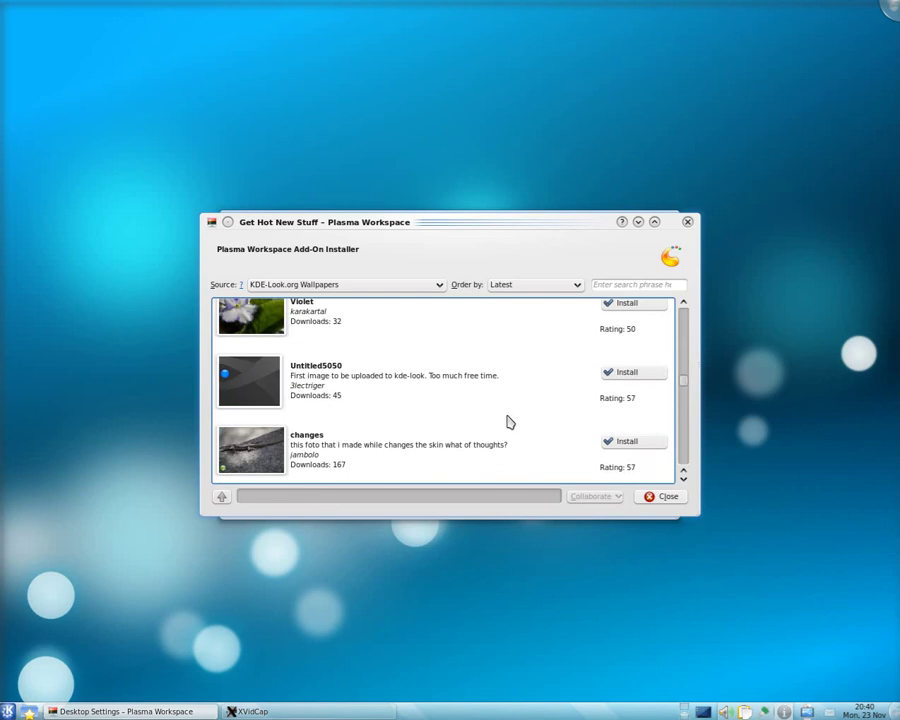
pyautogui.scroll(-3, 508, 422)
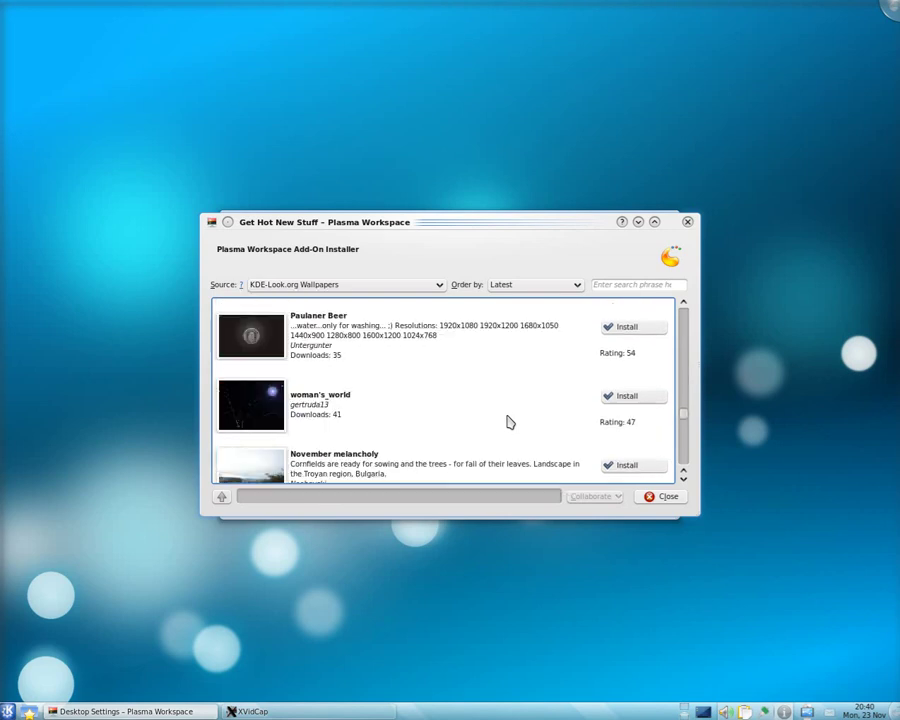
pyautogui.click(617, 398)
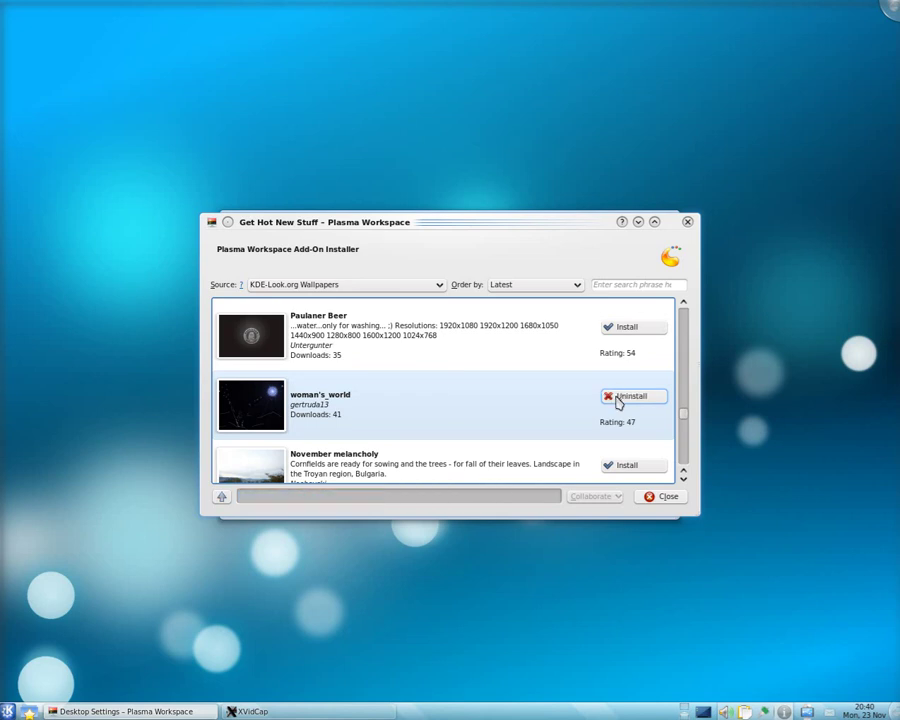
# Set the downloaded 115648 dark starry image as the wallpaper, apply it and close the settings
pyautogui.click(650, 497)
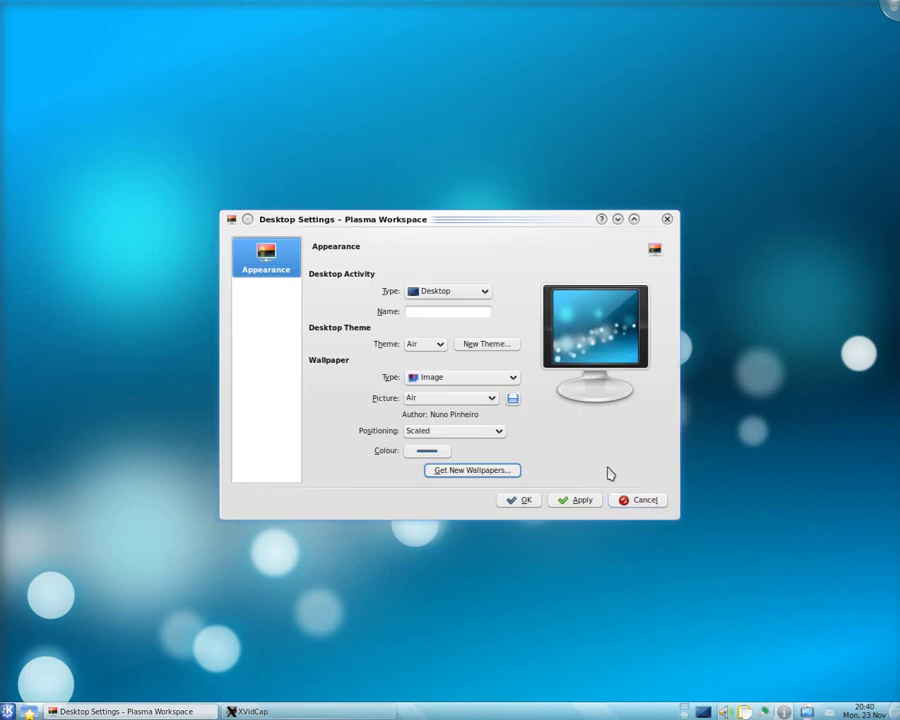
pyautogui.click(492, 400)
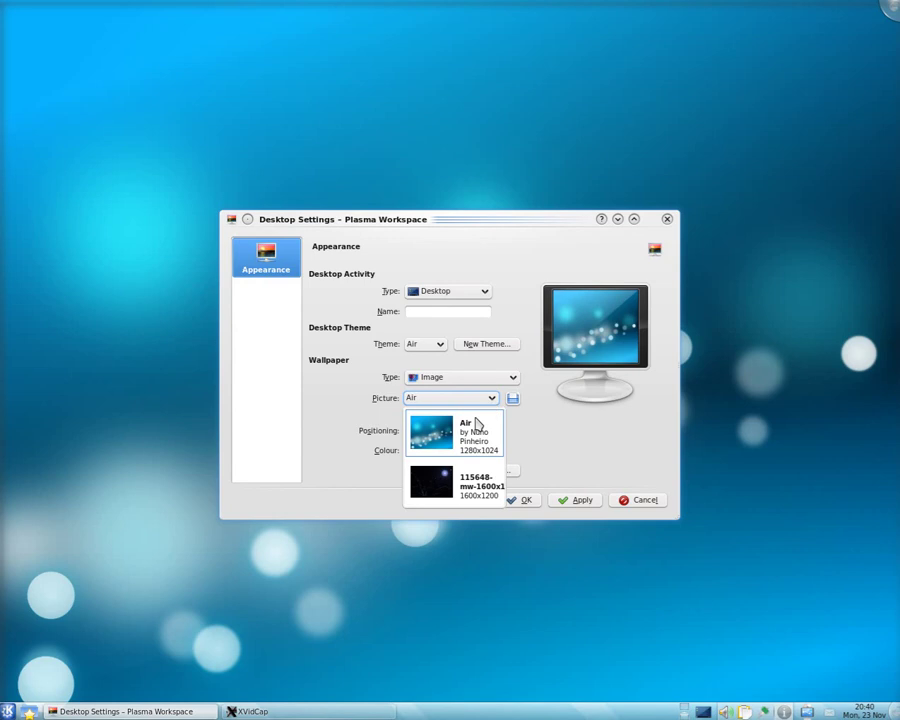
pyautogui.click(462, 490)
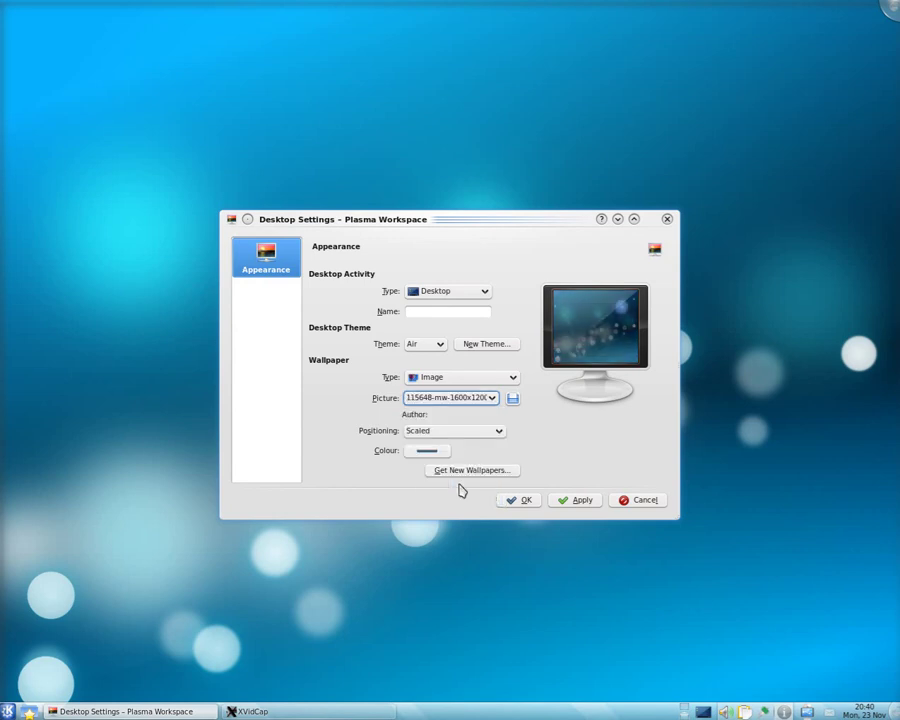
pyautogui.click(581, 506)
pyautogui.click(534, 504)
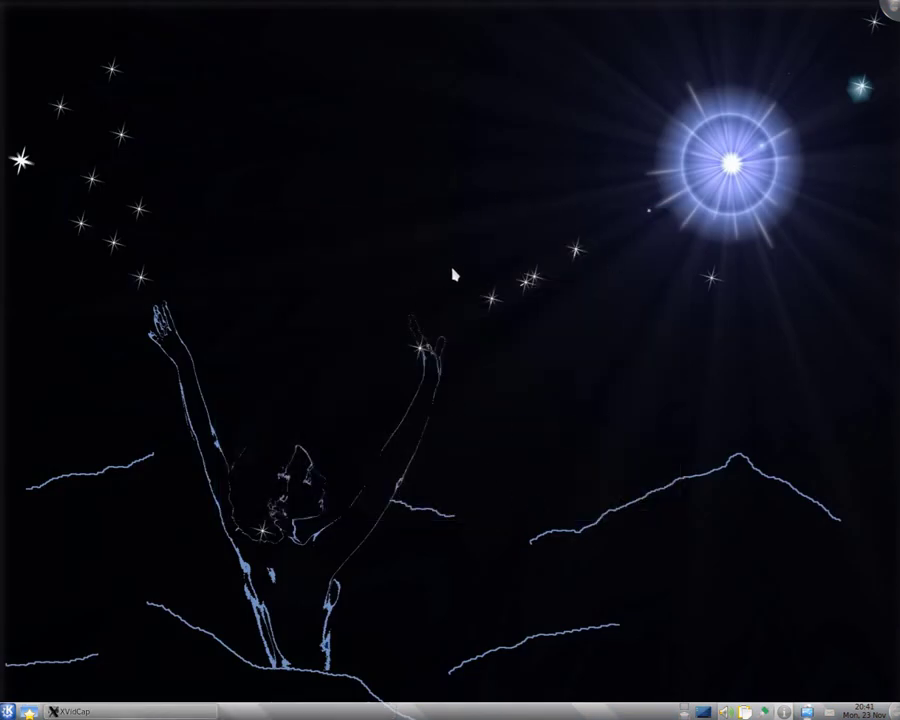
# From Desktop Settings, download and install the Suse Doing Sexy wallpaper via Get New Wallpapers
pyautogui.rightClick(453, 265)
pyautogui.click(490, 377)
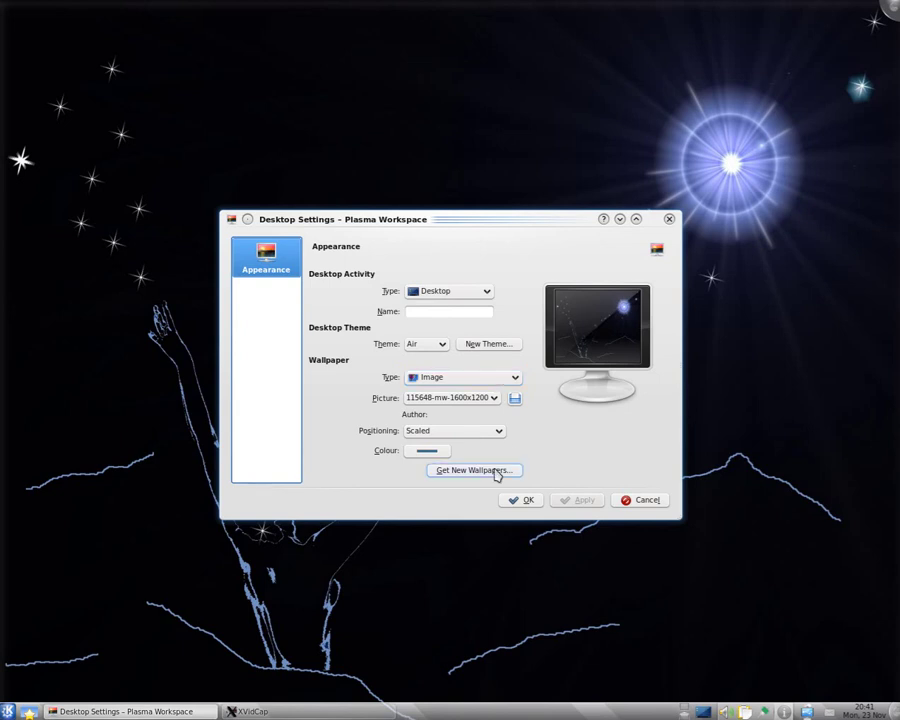
pyautogui.click(497, 476)
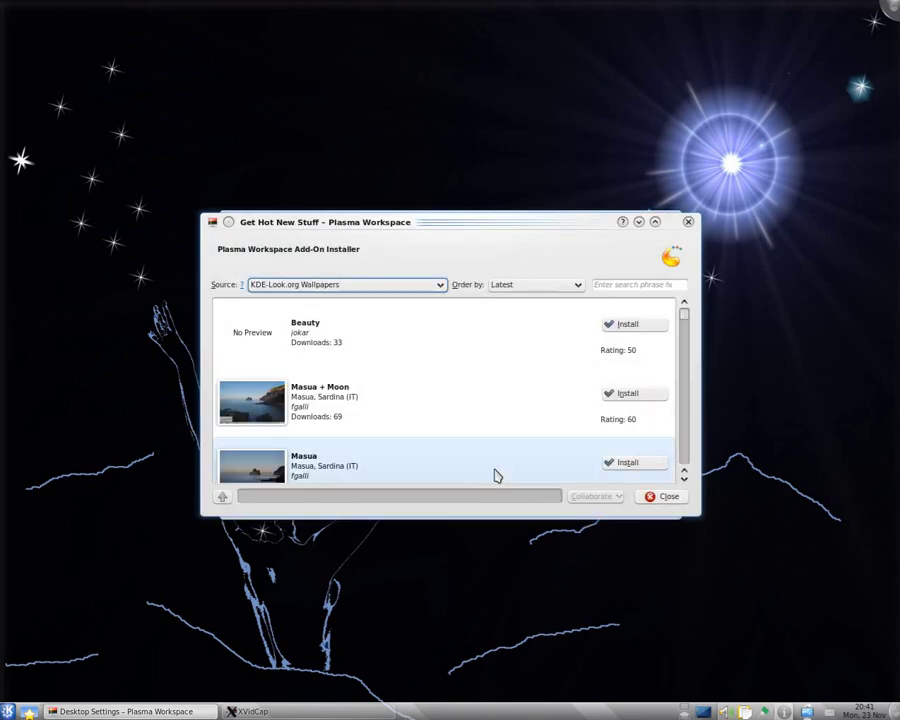
pyautogui.scroll(-5, 435, 373)
pyautogui.scroll(-12, 435, 373)
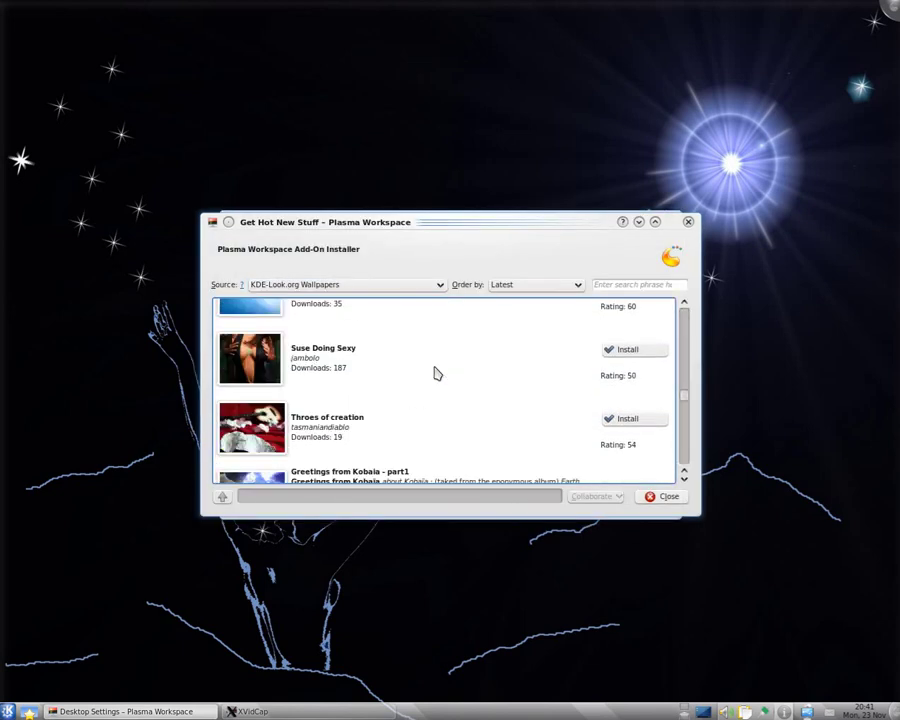
pyautogui.scroll(9, 435, 373)
pyautogui.scroll(-3, 435, 373)
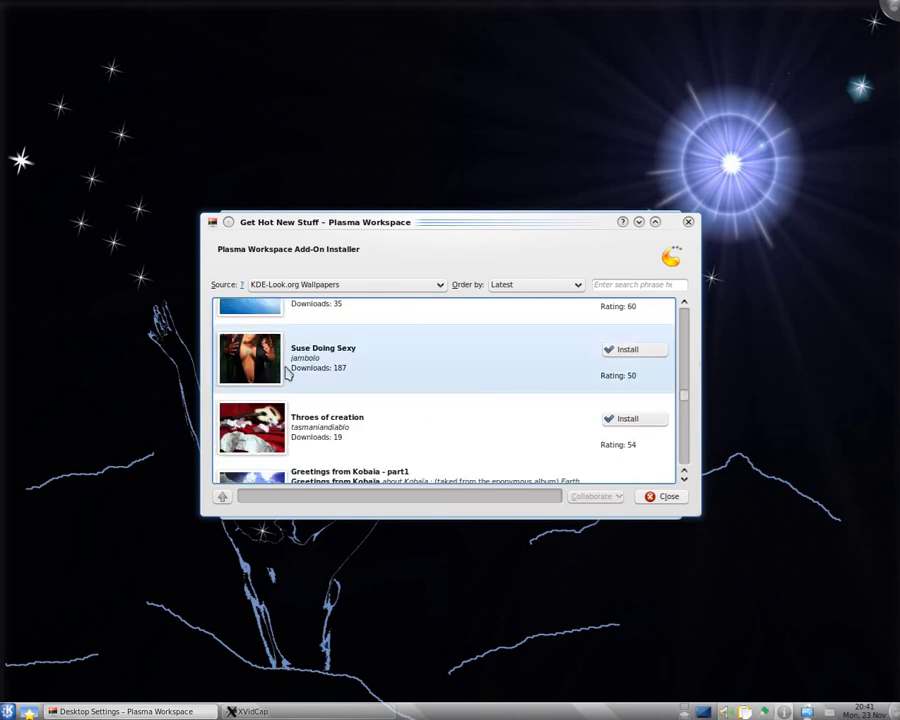
pyautogui.click(626, 352)
pyautogui.click(650, 498)
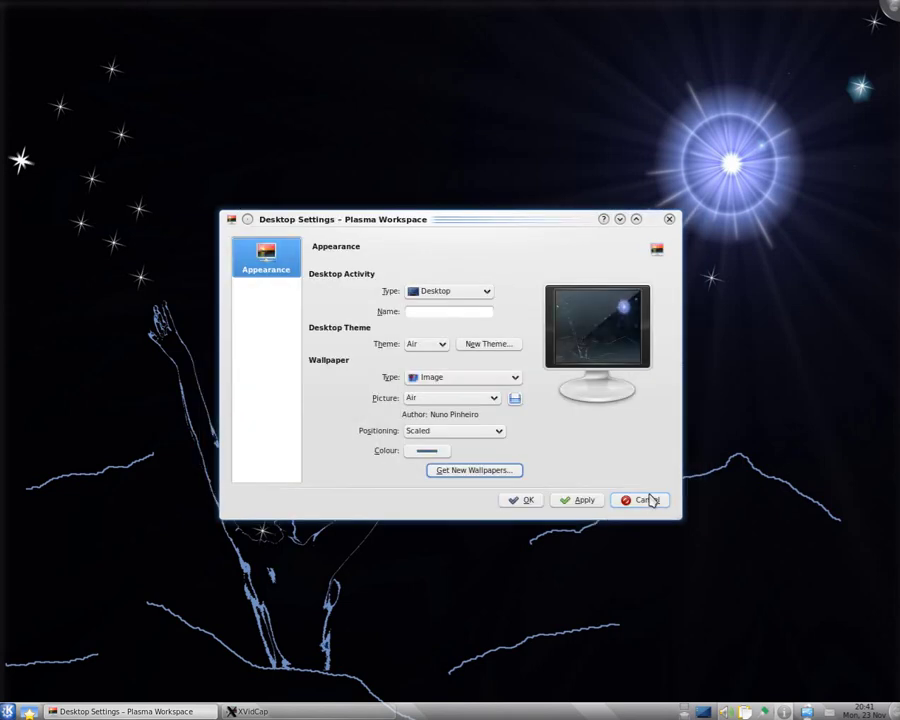
# Choose 115694-Suse_Doing as the wallpaper picture, apply it and close Desktop Settings
pyautogui.click(494, 399)
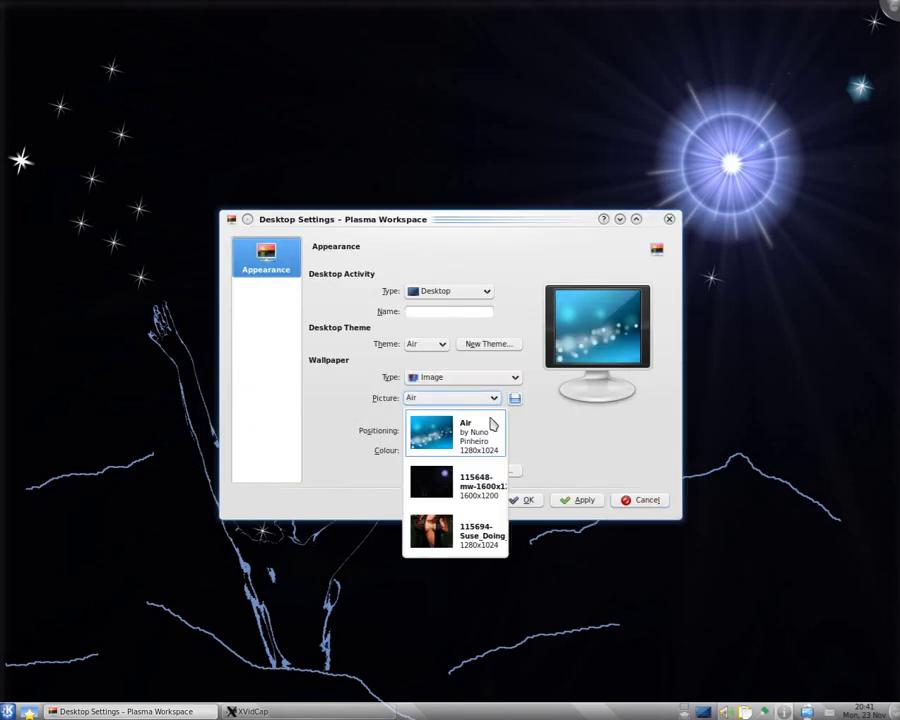
pyautogui.click(441, 535)
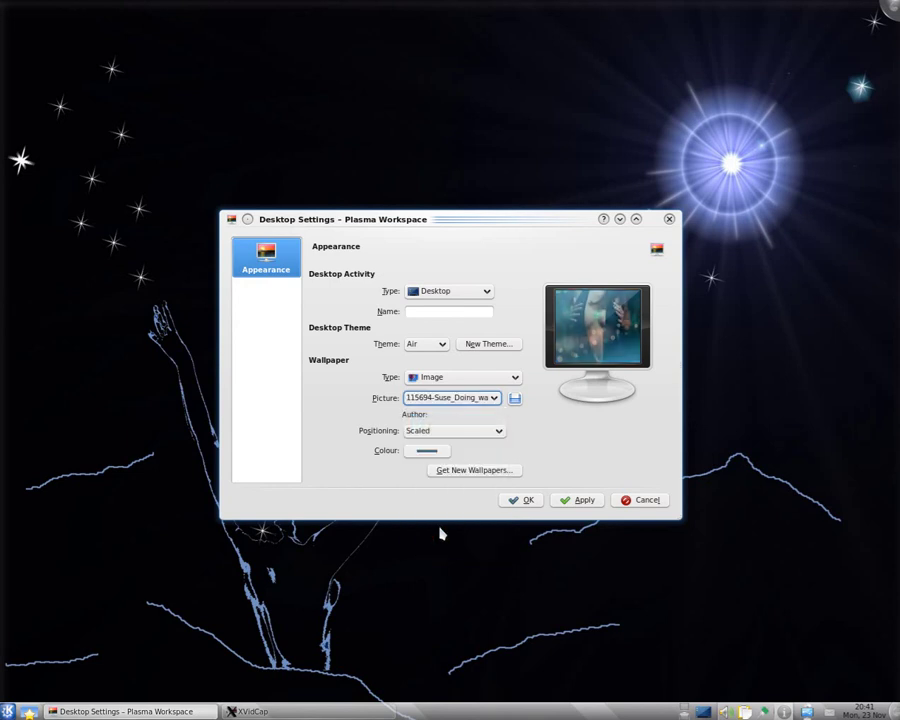
pyautogui.click(595, 500)
pyautogui.click(522, 501)
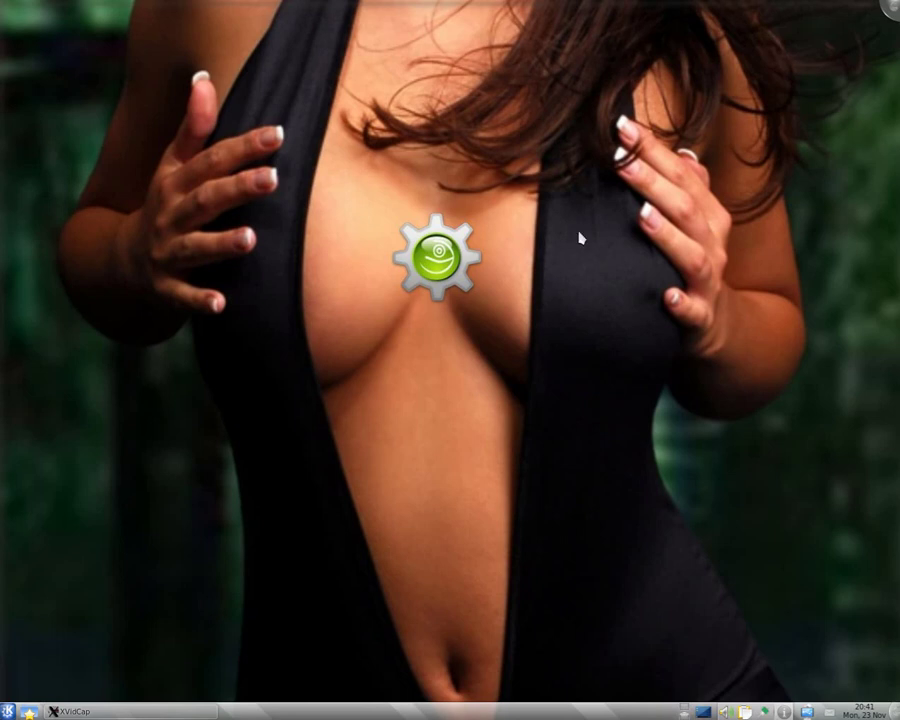
pyautogui.rightClick(509, 262)
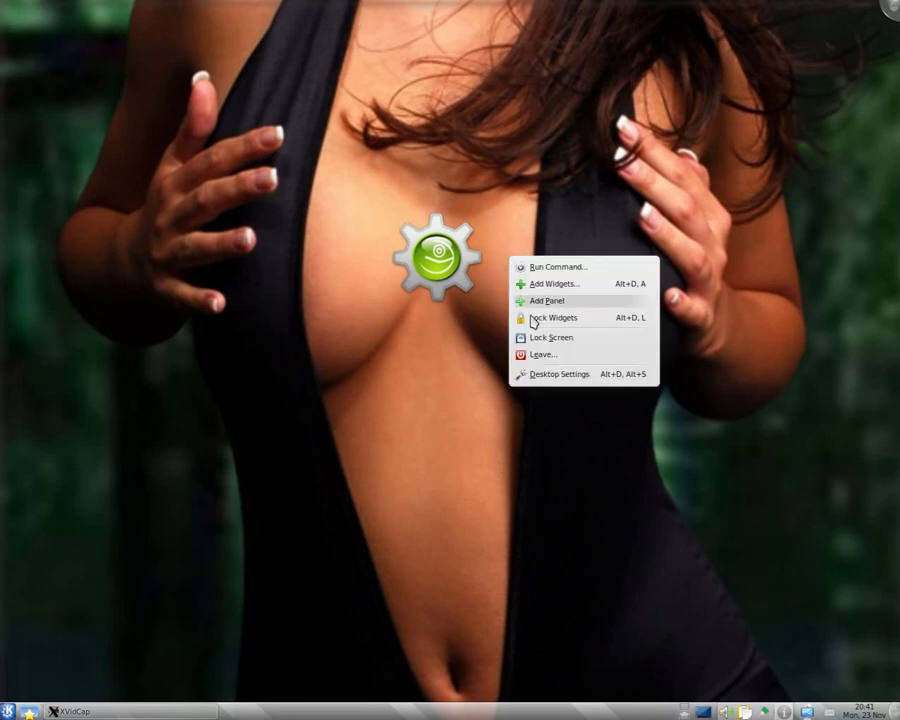
# Reopen Desktop Settings, select Air as the wallpaper picture, apply and confirm
pyautogui.click(554, 377)
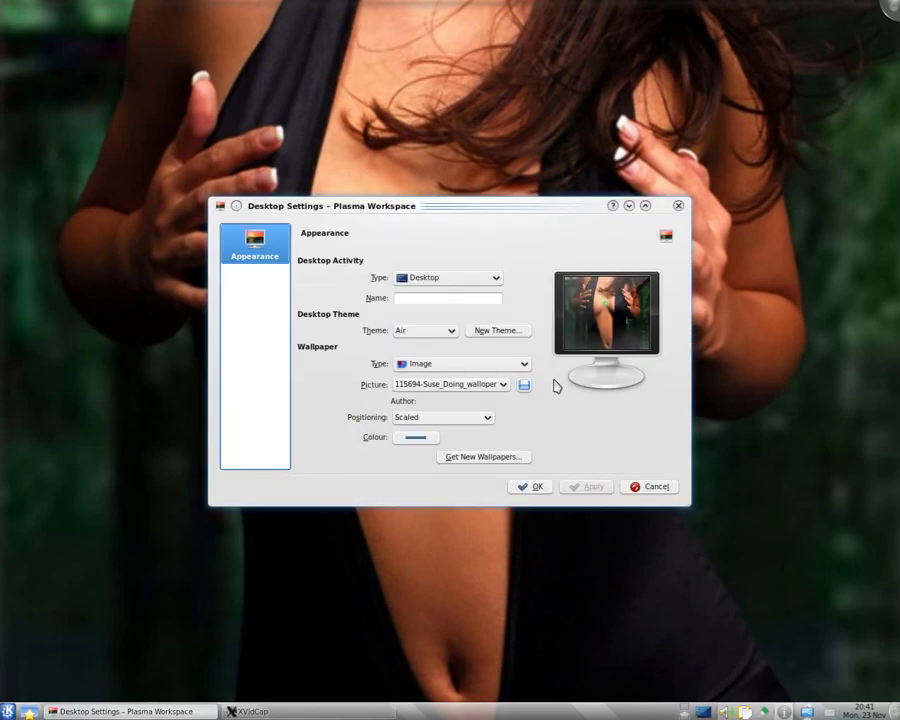
pyautogui.click(503, 388)
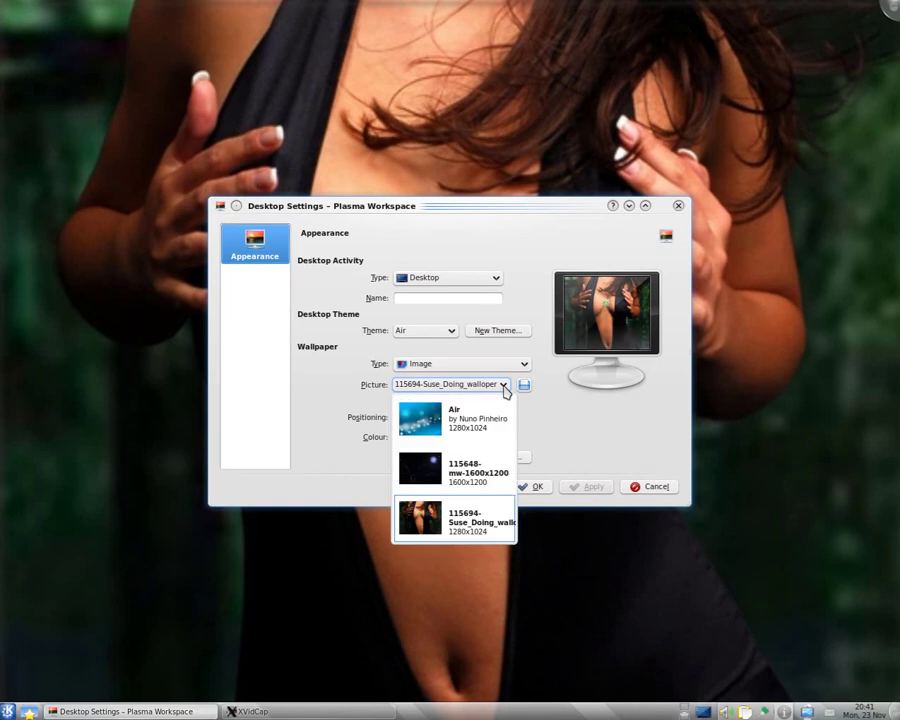
pyautogui.click(463, 418)
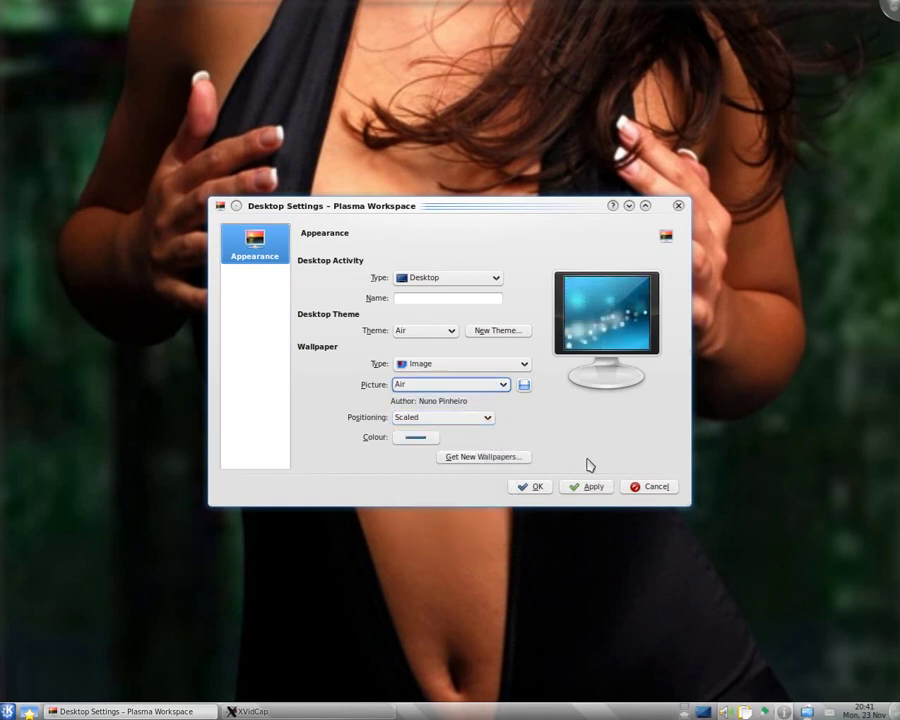
pyautogui.click(600, 488)
pyautogui.click(537, 488)
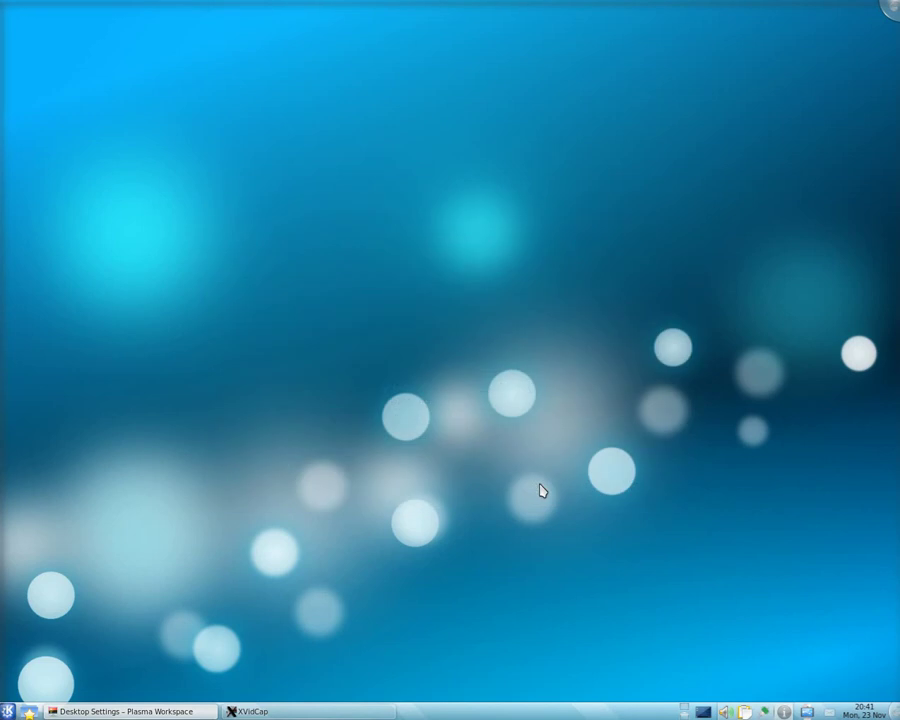